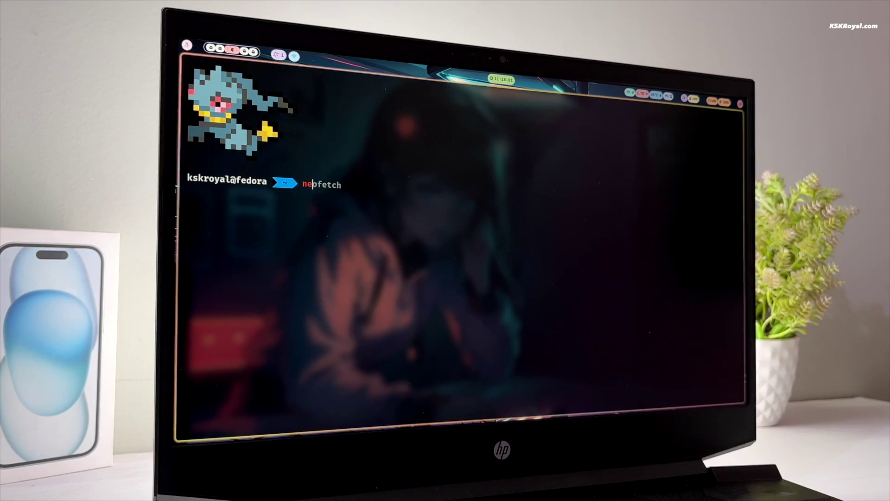
Step: Run neofetch in kitty, clear the screen, then start the nvtop GPU monitor
key(Right)
key(Return)
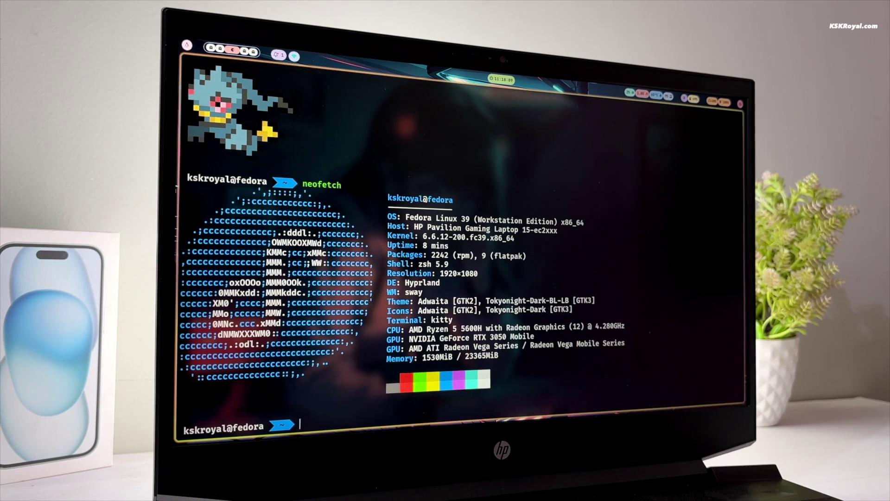
key(ctrl+l)
text(nvtop)
key(Return)
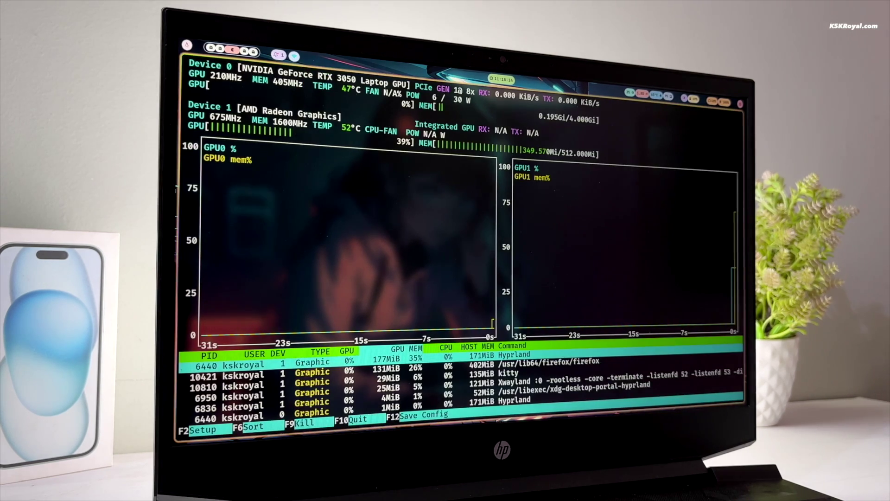
Step: Visit workspaces 2 and 4, preview the Rofi launcher's file browser, then the keybinds sheet
key(super+2)
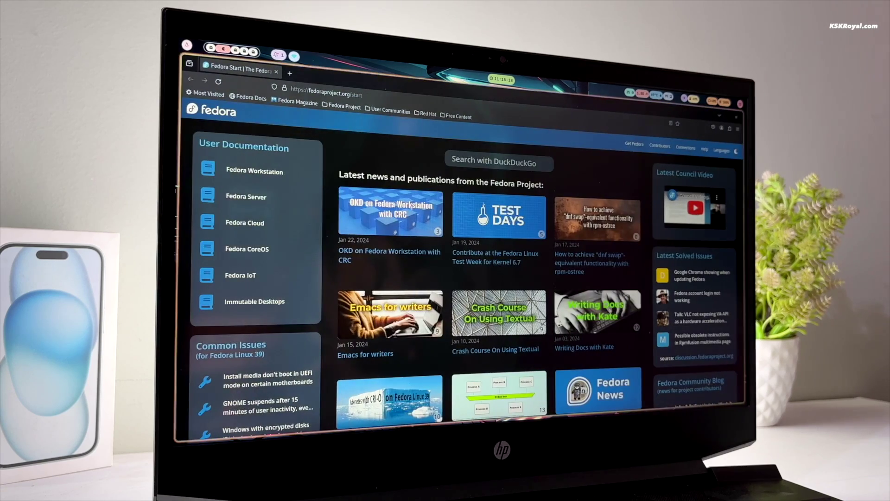
key(super+4)
key(super+d)
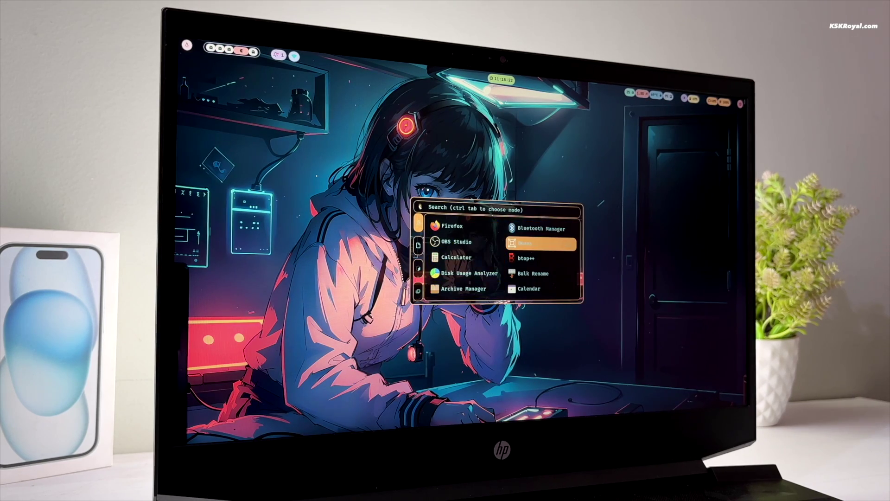
key(ctrl+Tab)
key(ctrl+Tab)
key(ctrl+Tab)
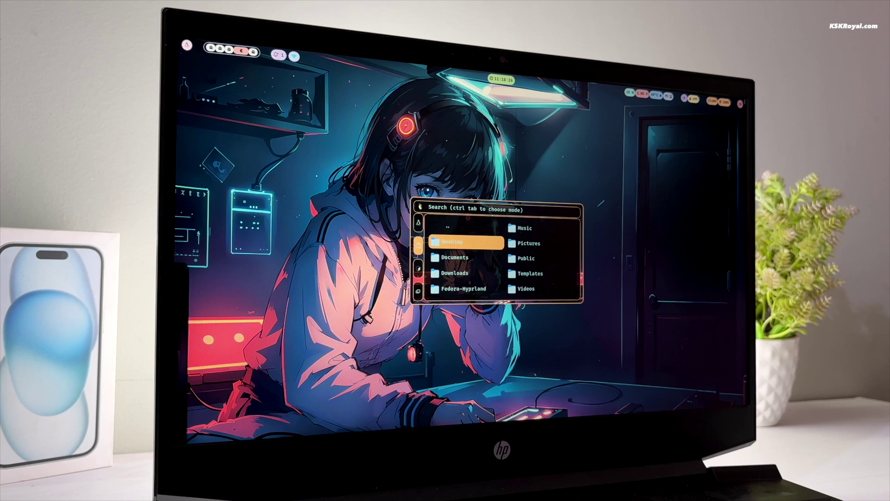
key(Escape)
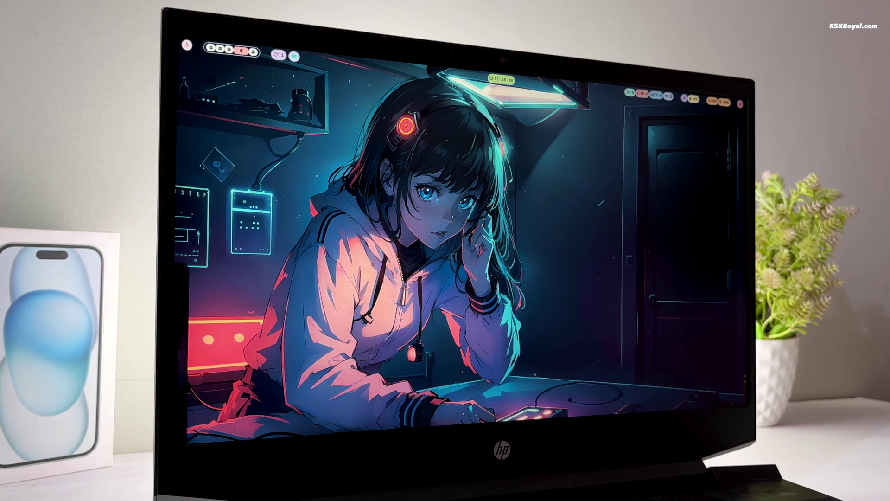
key(super+h)
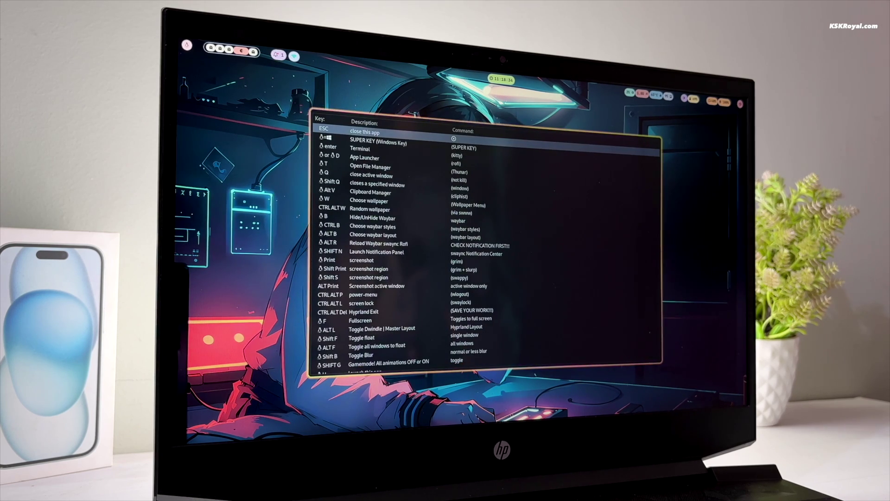
key(Escape)
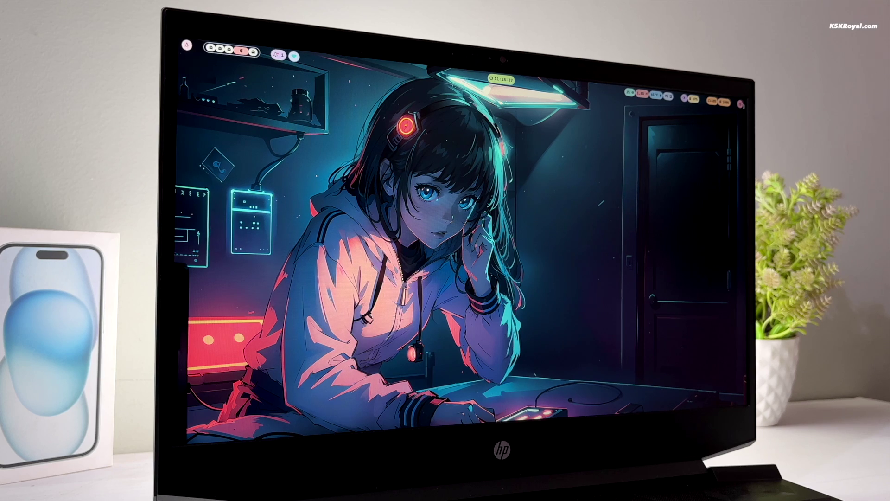
Step: Preview the wlogout power menu and the network connections menu, then close both
key(ctrl+alt+p)
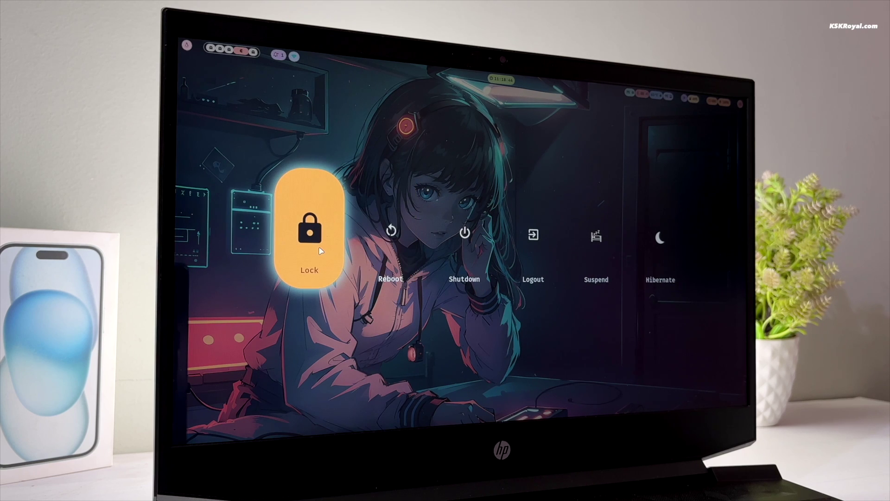
key(Escape)
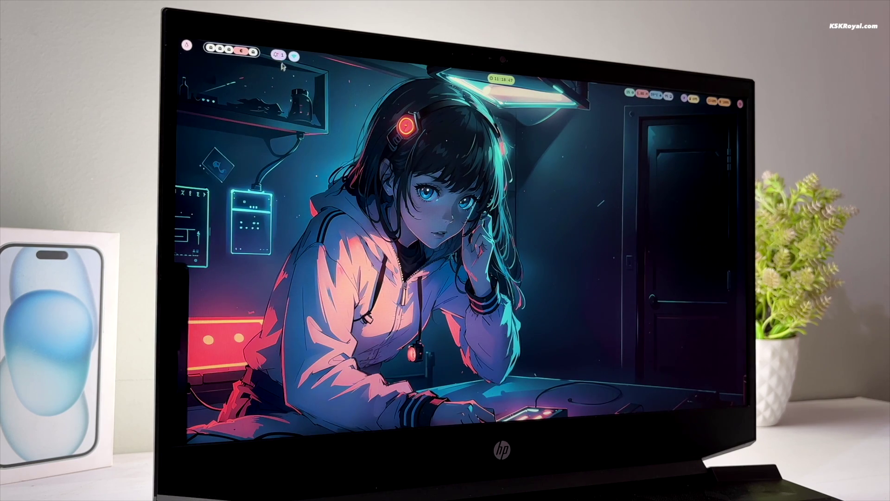
click(294, 57)
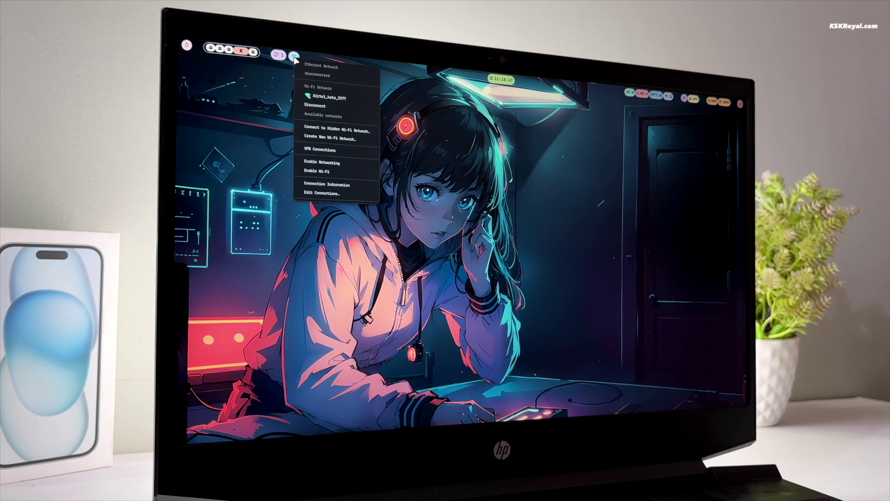
click(486, 244)
Step: Launch Calculator from the app launcher and close it with Super+Q
key(super)
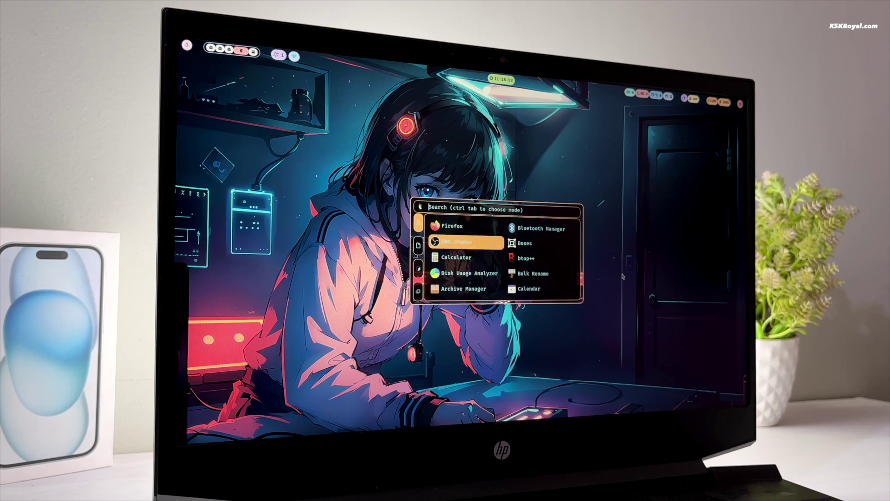
key(Down)
key(Down)
key(Down)
key(Down)
key(Return)
key(super+q)
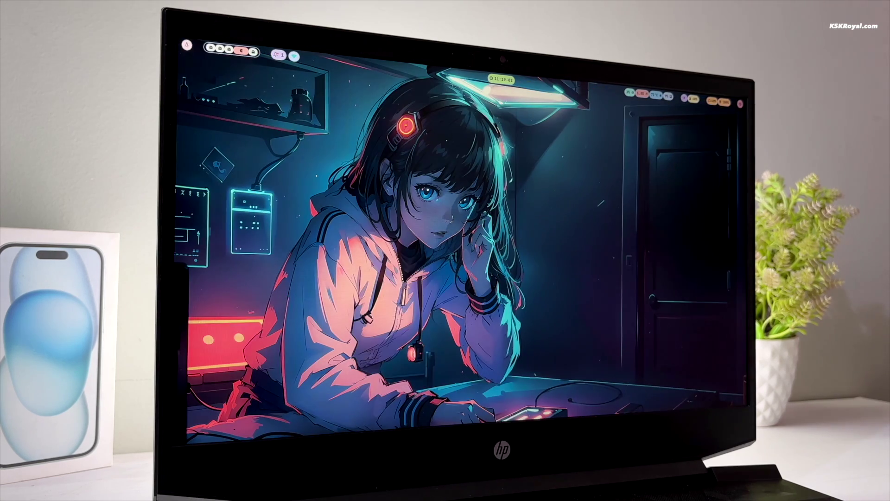
Step: Open a new kitty terminal and run neofetch, discarding a half-typed htop
key(super+Return)
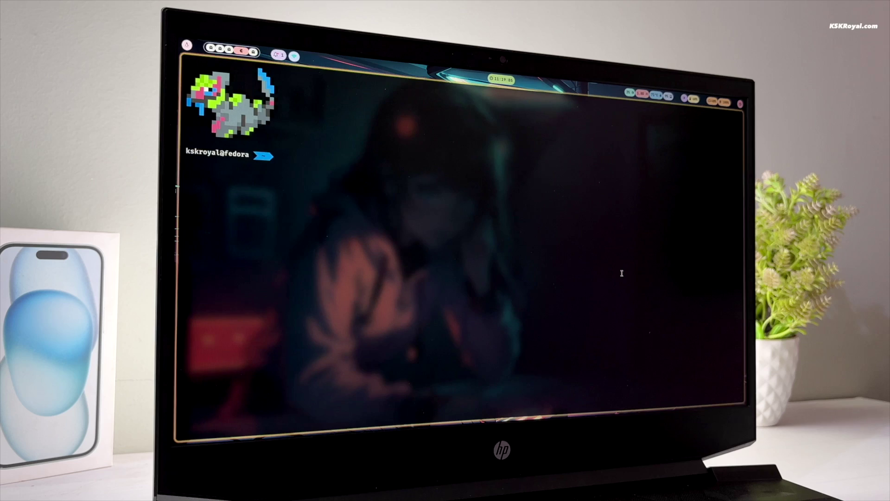
text(htop)
key(ctrl+c)
key(ctrl+l)
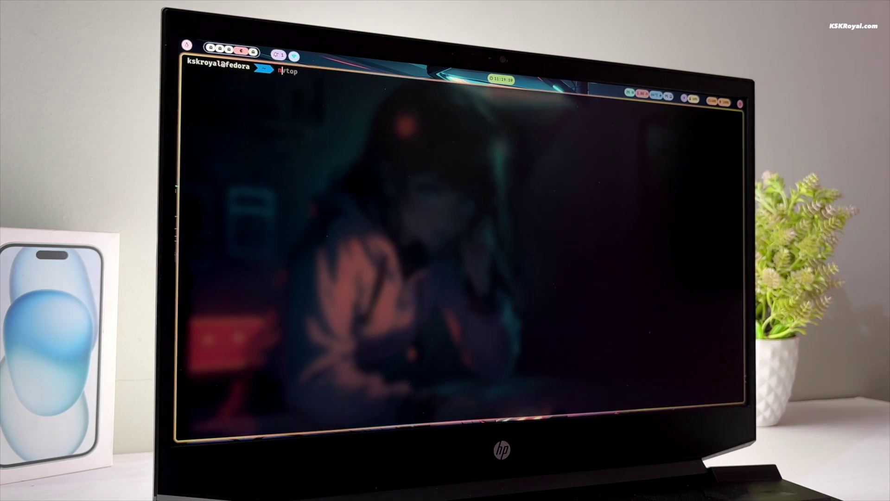
text(neofetch)
key(Return)
Step: On workspace 3, swap, float and retile the nvtop and Thunar windows
key(super+d)
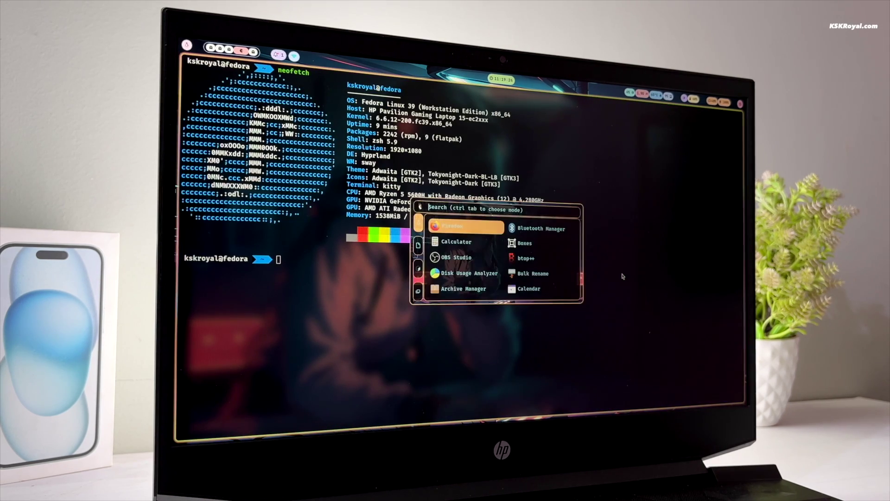
key(Escape)
key(super+3)
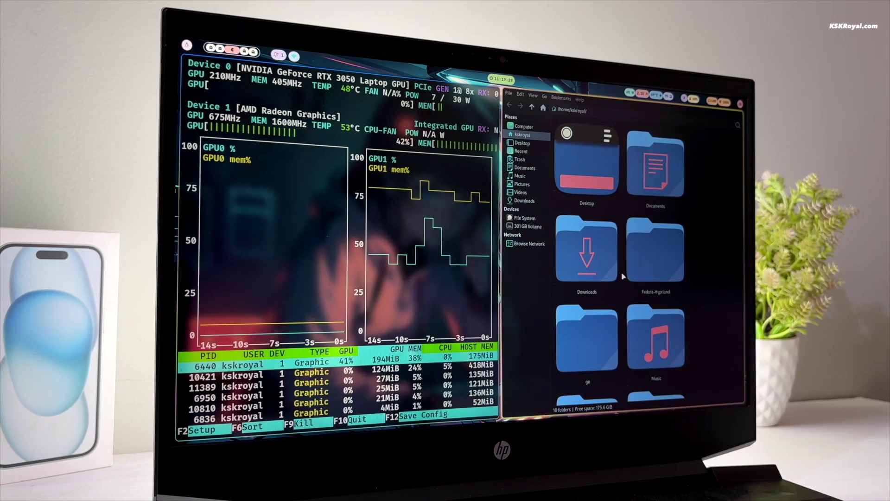
key(super+shift+Left)
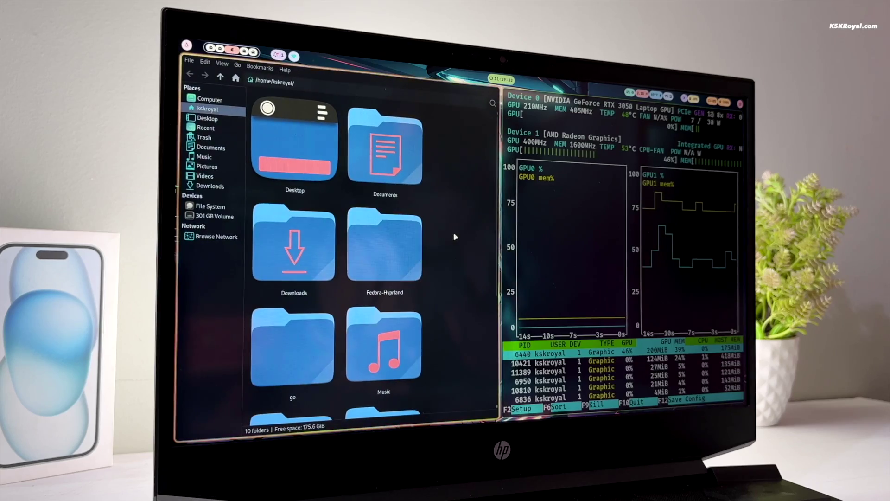
key(super+shift+Right)
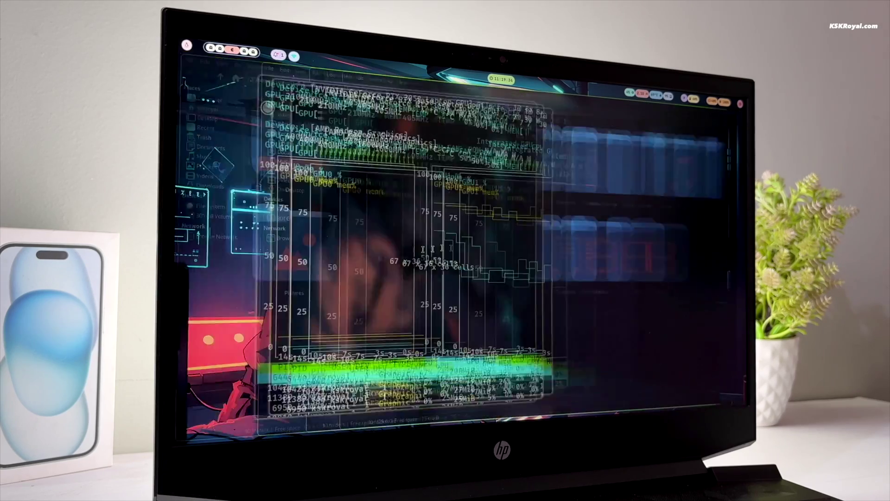
key(super+shift+Left)
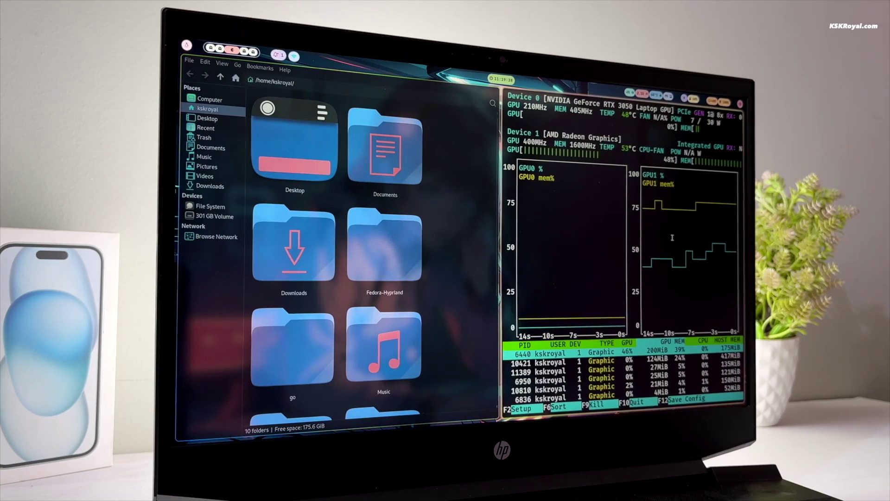
Step: Cycle through workspaces 5, 2, 4 and the file manager, back to the terminal
key(super+shift+5)
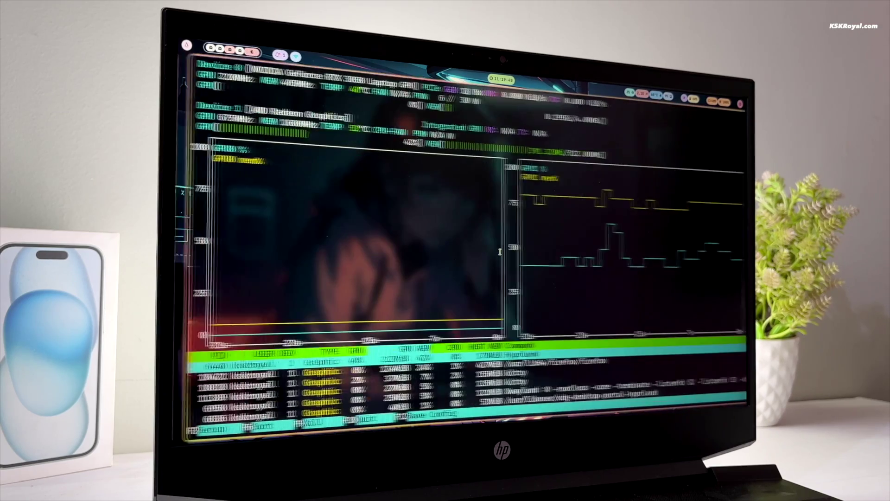
key(super+shift+2)
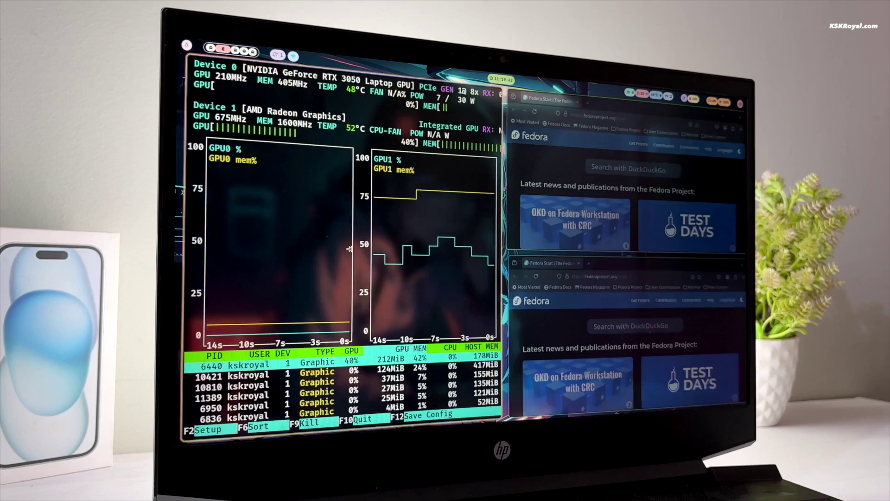
key(super+5)
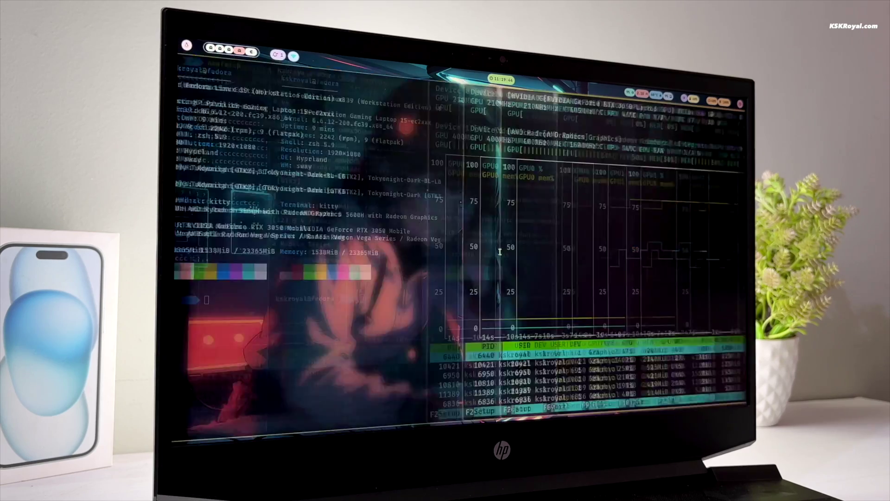
key(super+shift+4)
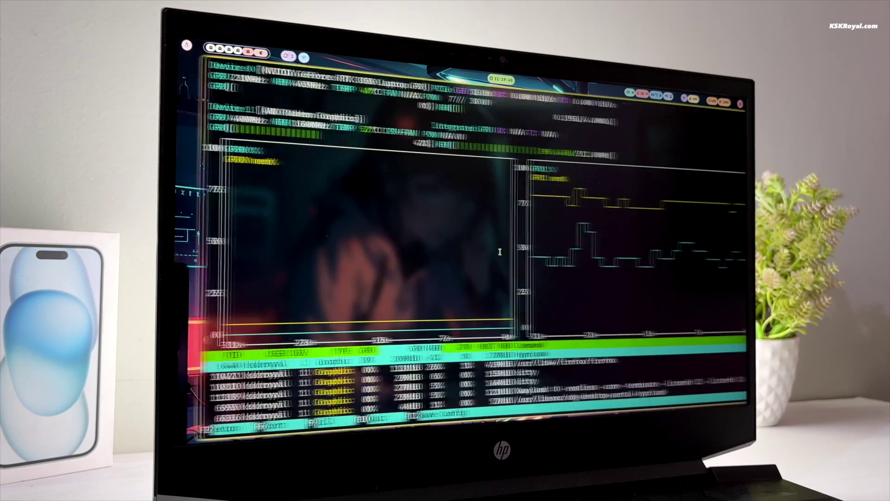
key(super+e)
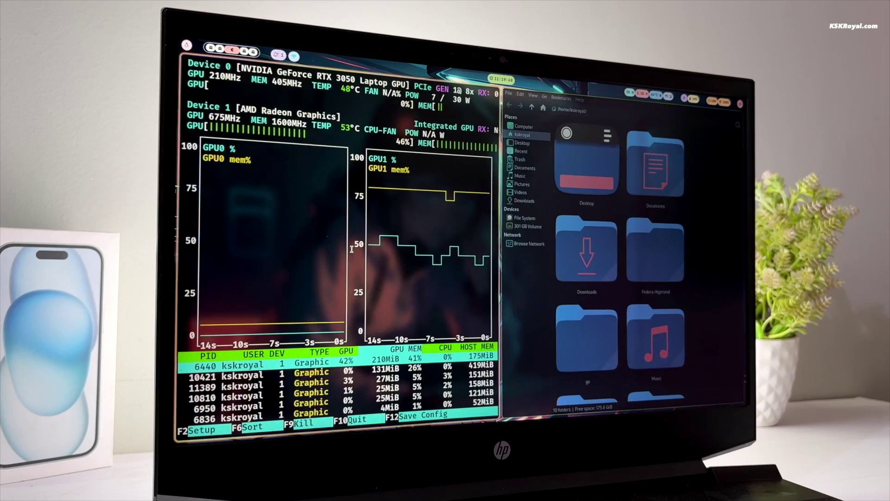
key(super+q)
key(super+q)
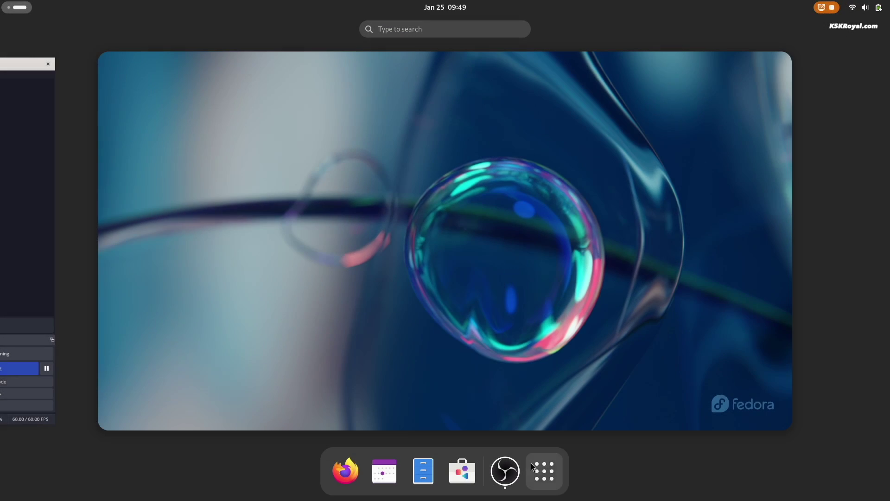
Step: Browse the app grid, then open Wi-Fi settings from the quick settings panel
click(544, 471)
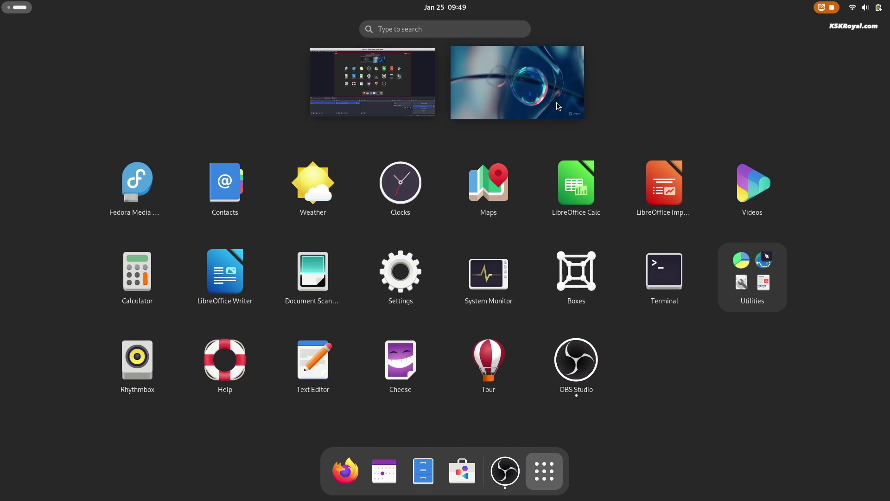
click(557, 106)
click(865, 7)
click(814, 48)
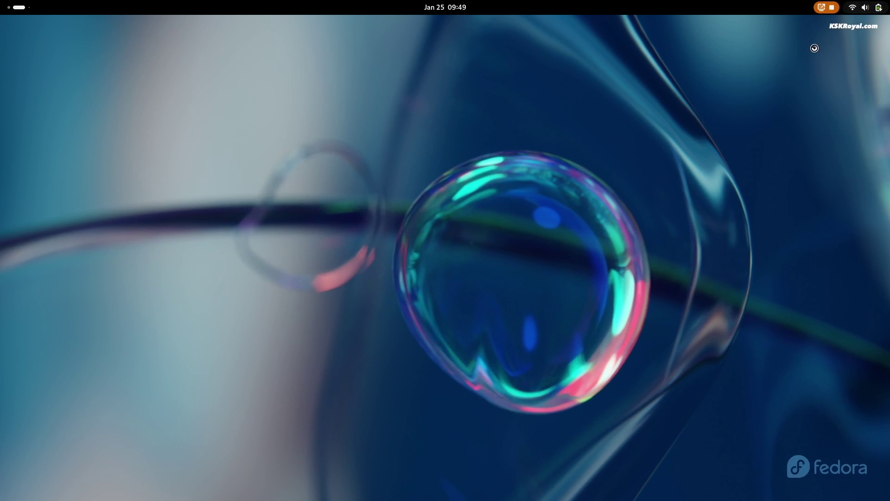
Step: View About > System Details, highlighting the OS Name and the Wayland windowing system
scroll(290, 302, down, 5)
click(279, 360)
click(621, 334)
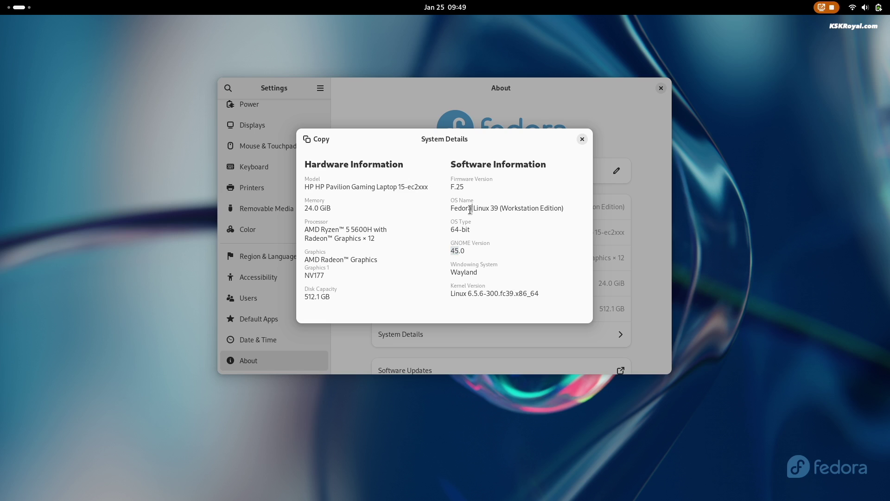
drag(470, 209, 479, 298)
double_click(476, 271)
Step: Launch Terminal by searching 'te' in Activities
key(super)
text(te)
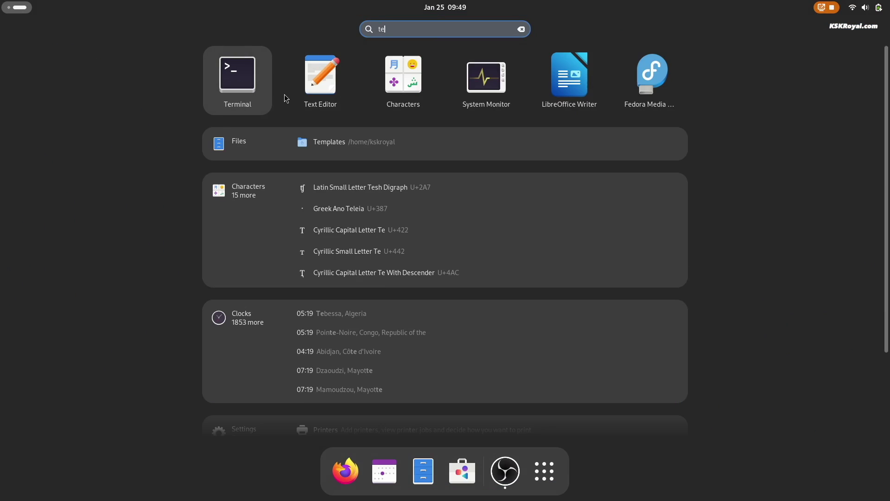
click(263, 91)
Step: Add max_parallel_downloads=10 to /etc/dnf/dnf.conf with sudo nano and save it
text(sudo nano /etc/dnf/dnf.conf)
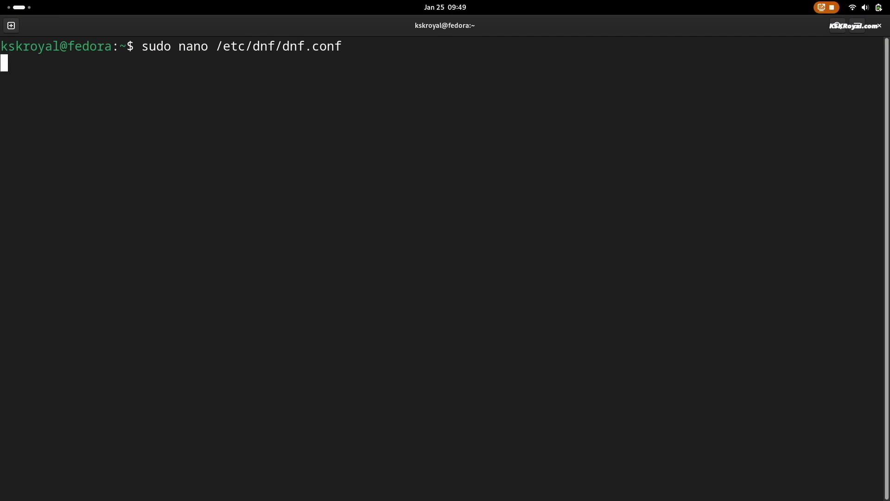
key(Return)
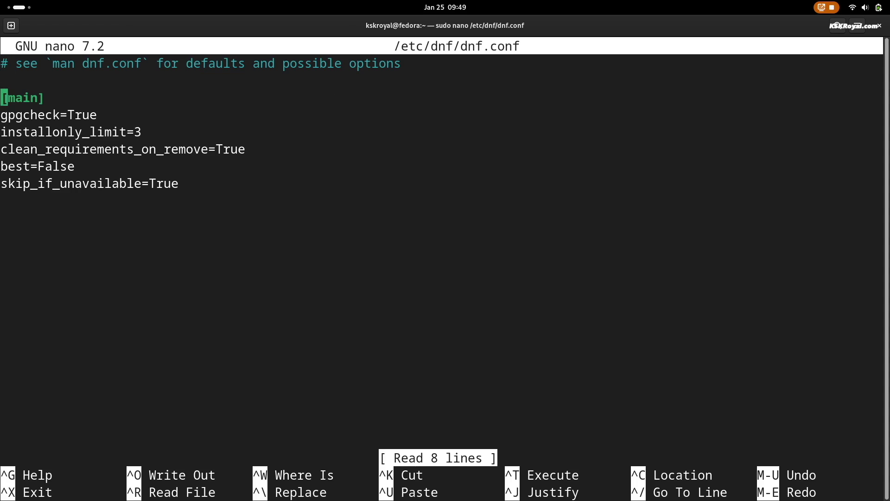
key(ctrl+plus)
key(ctrl+plus)
key(ctrl+plus)
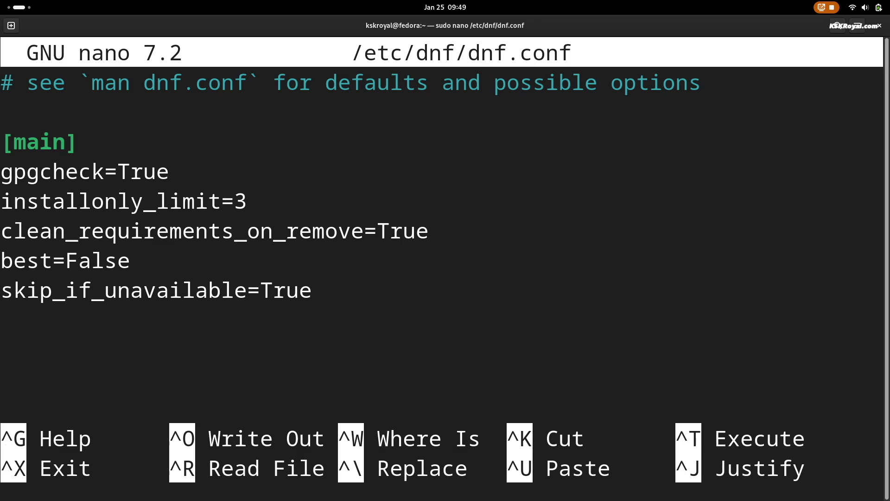
text(max_parallel_downloads=10)
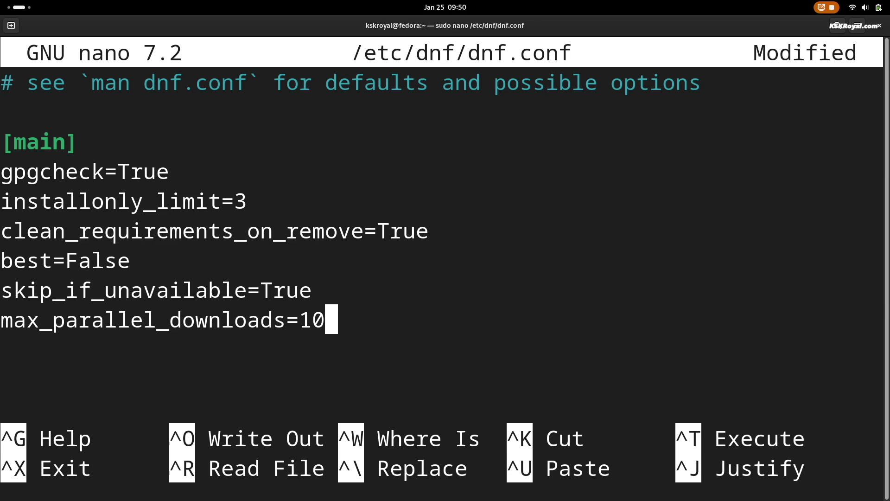
triple_click(156, 329)
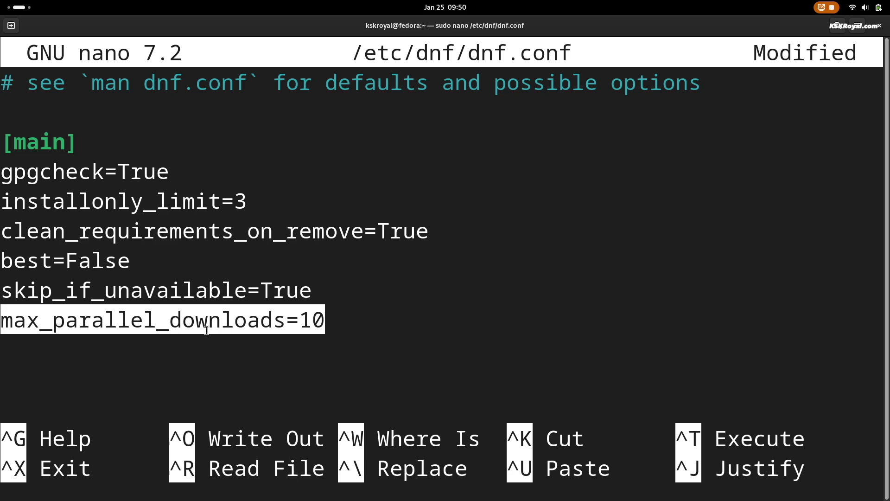
key(ctrl+o)
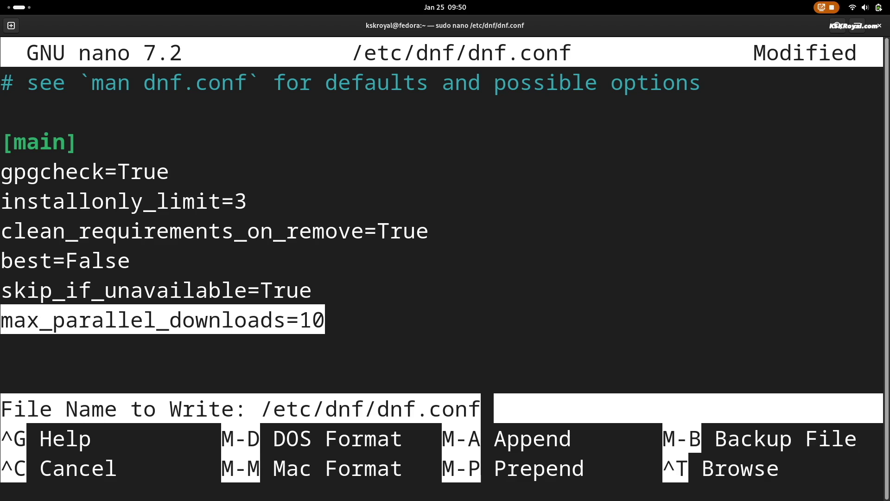
key(Return)
key(ctrl+x)
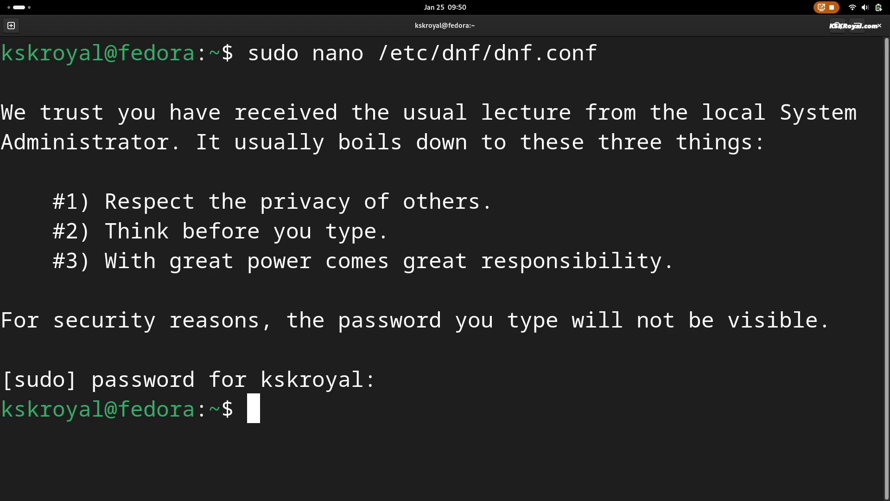
Step: Run sudo dnf update, confirm with y, and clear the screen afterwards
key(ctrl+minus)
key(ctrl+minus)
key(ctrl+l)
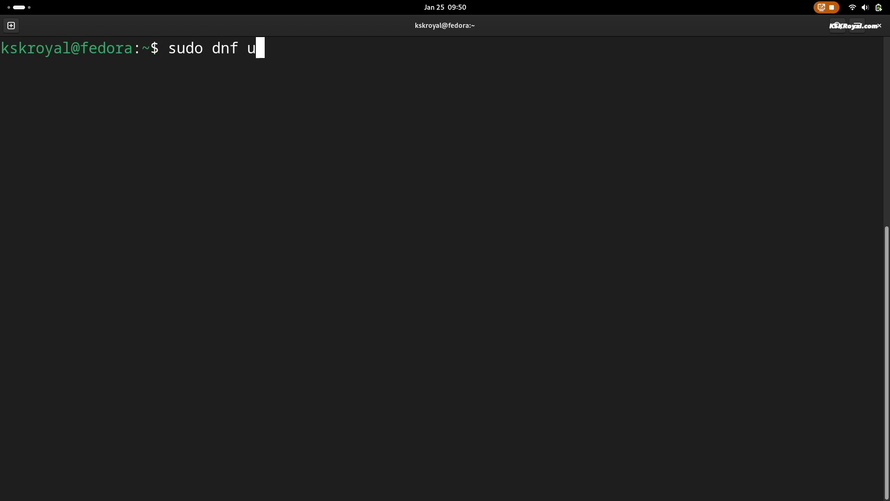
key(Return)
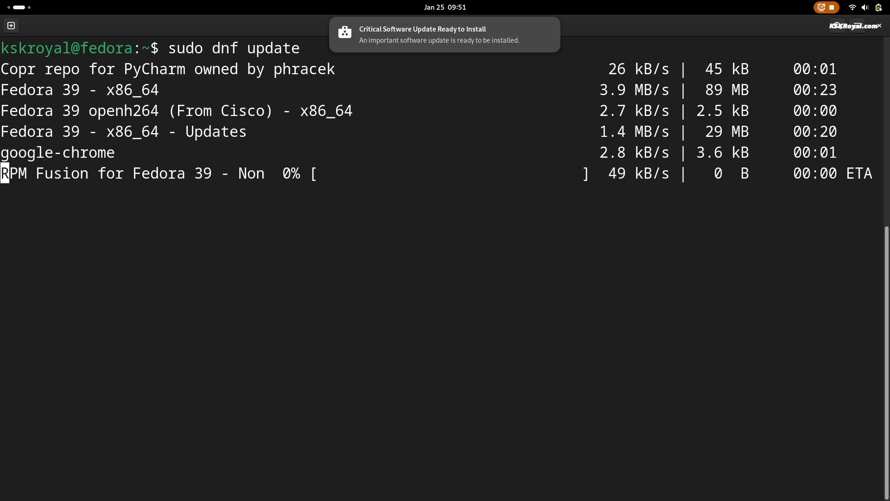
text(y)
key(Return)
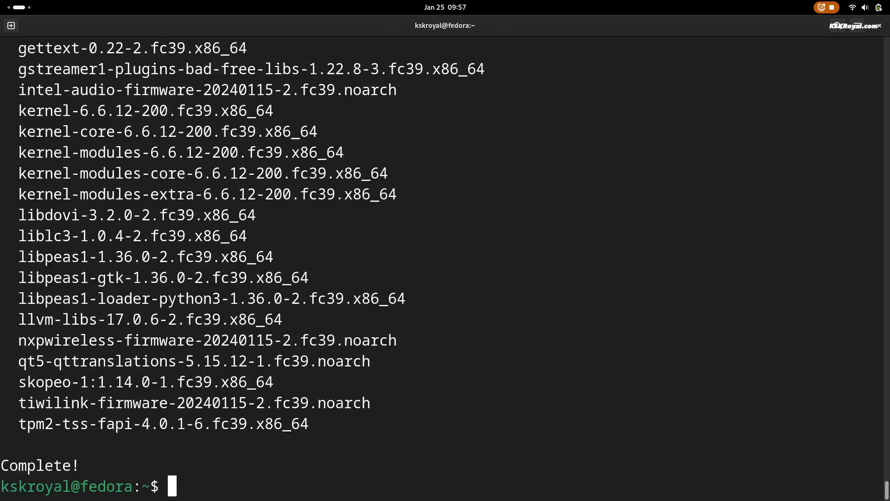
key(ctrl+l)
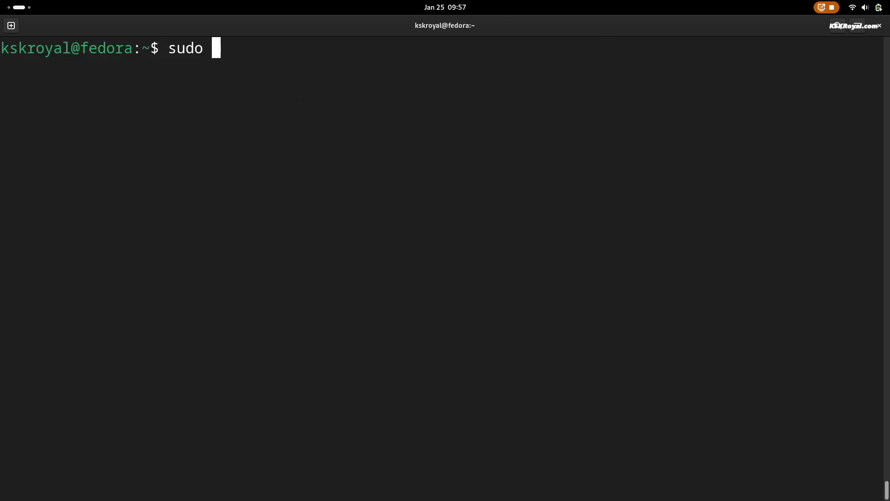
Step: Install timeshift with dnf, then launch Timeshift via an Activities search for 'time'
text(sudo reboot no)
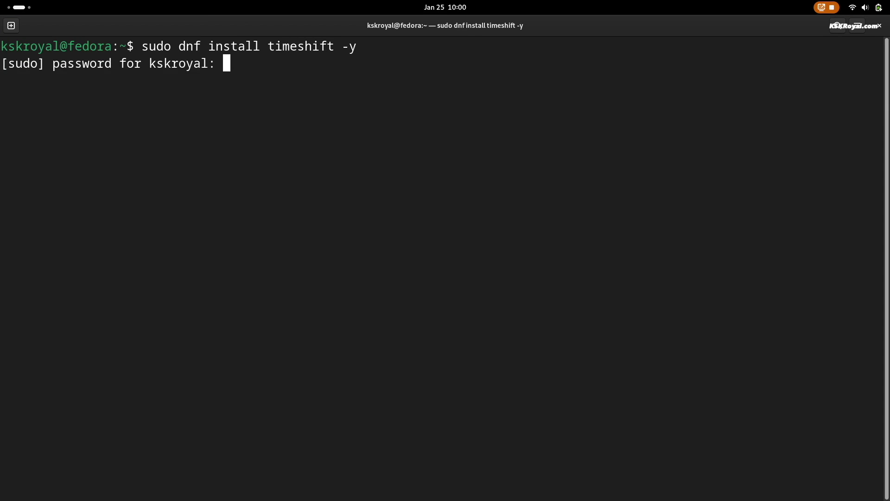
key(Return)
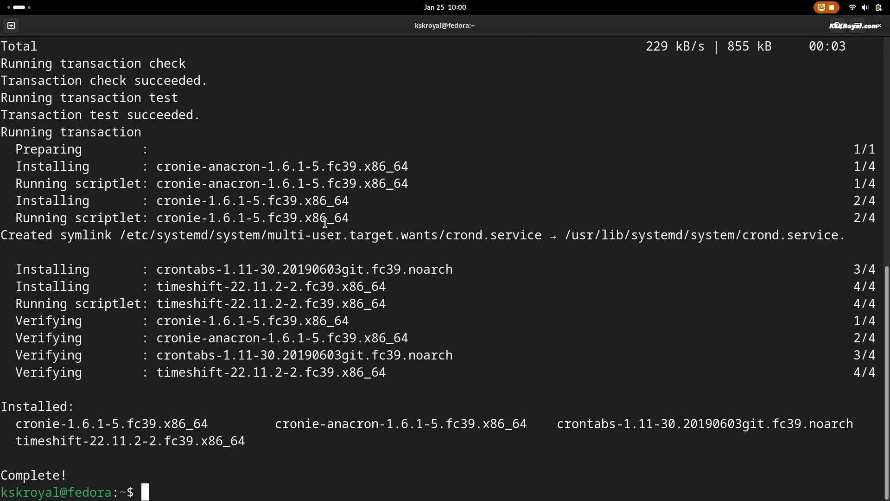
key(super)
text(time)
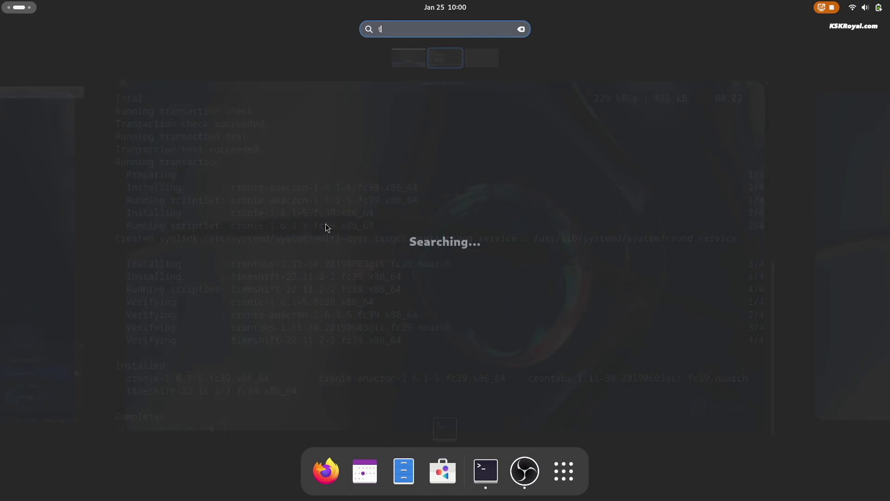
key(Escape)
key(Escape)
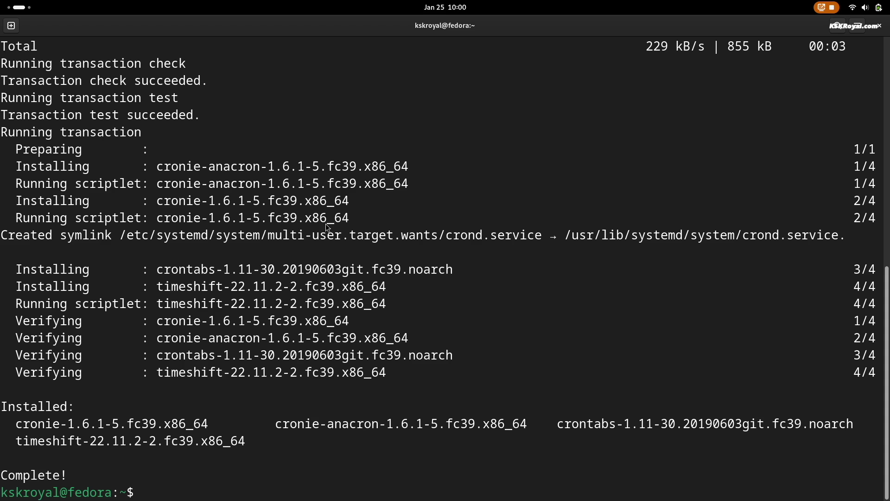
Step: Authorize Timeshift with the admin password and accept RSYNC, nvme0n1p6 and a daily schedule
text(*******)
key(Return)
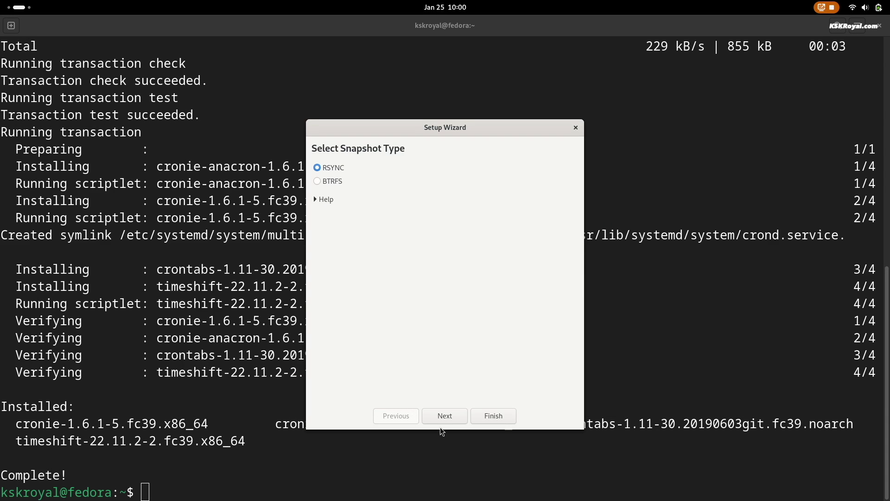
click(441, 421)
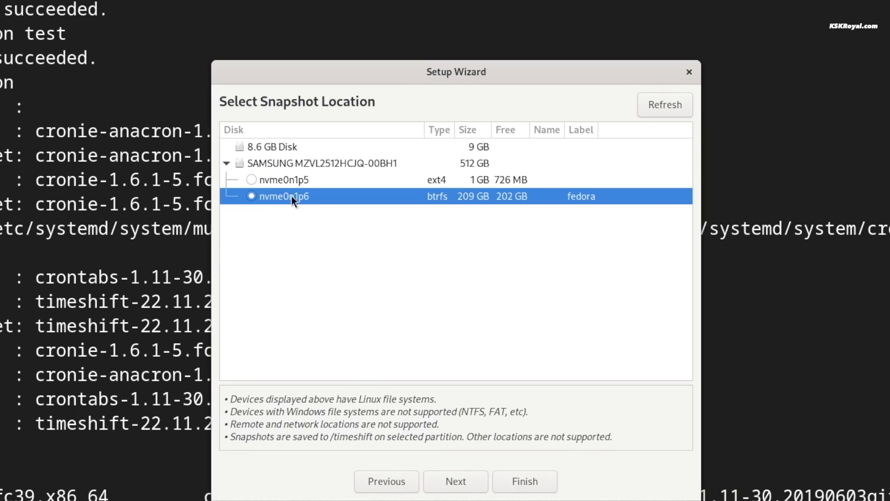
click(443, 487)
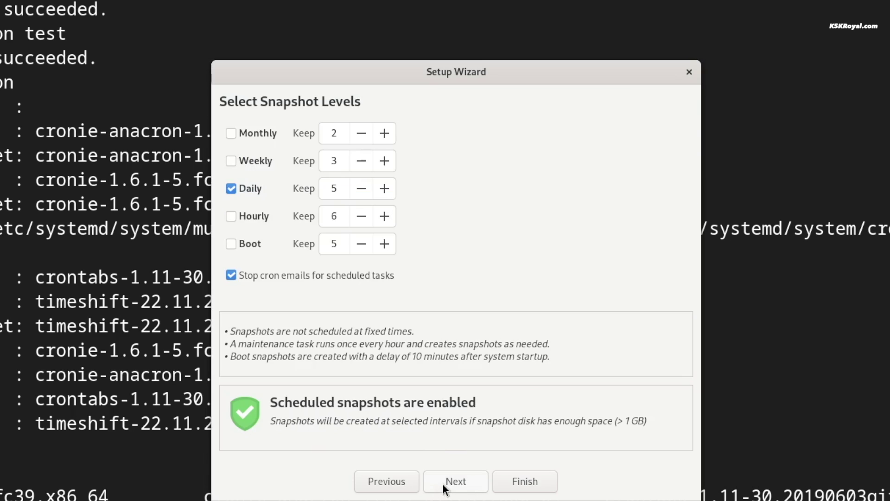
click(471, 486)
Step: Include all of root's files, finish the wizard, and start creating the first snapshot
click(569, 167)
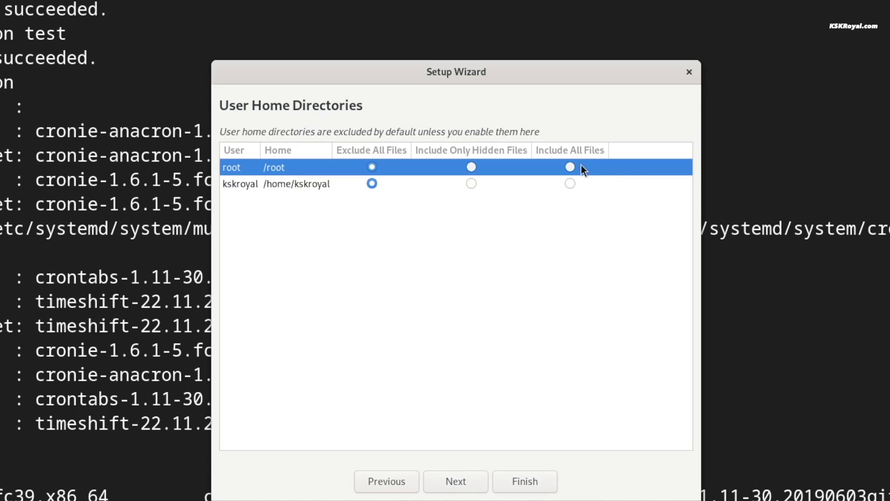
click(294, 183)
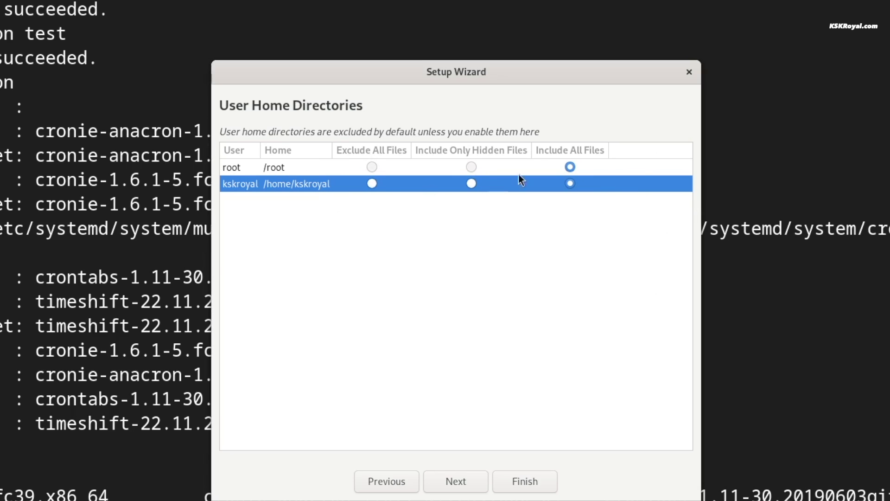
click(475, 484)
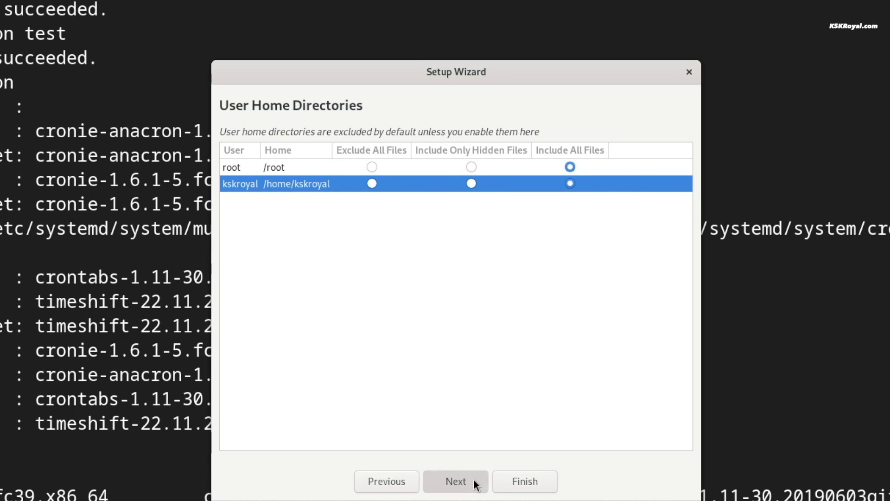
click(509, 482)
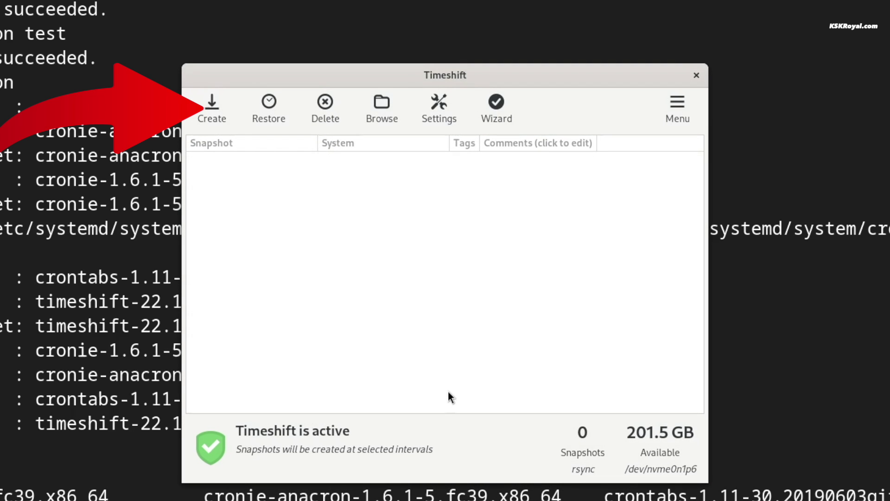
click(212, 110)
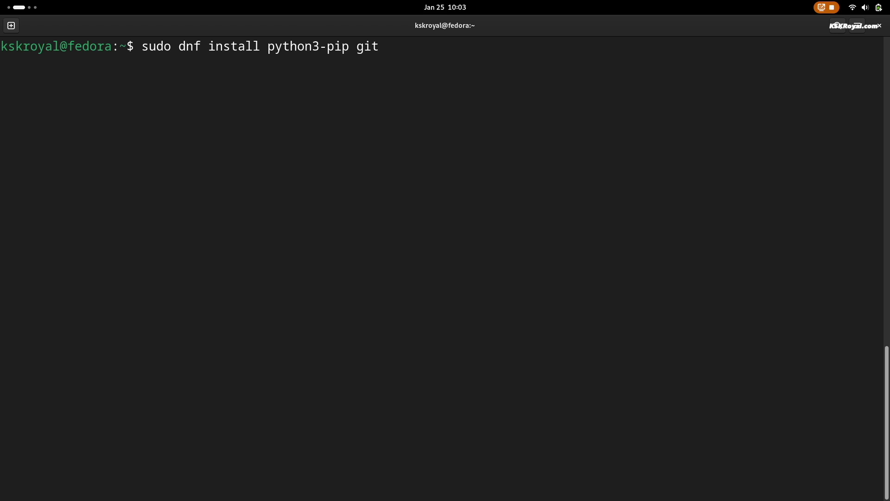
Step: Run sudo dnf install python3-pip git libdrm ImageMagick -y
text(libdrm)
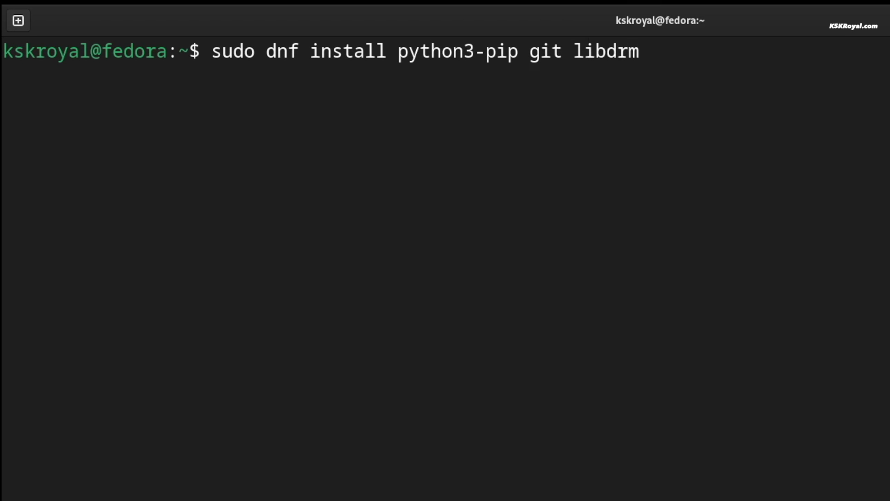
text( Image)
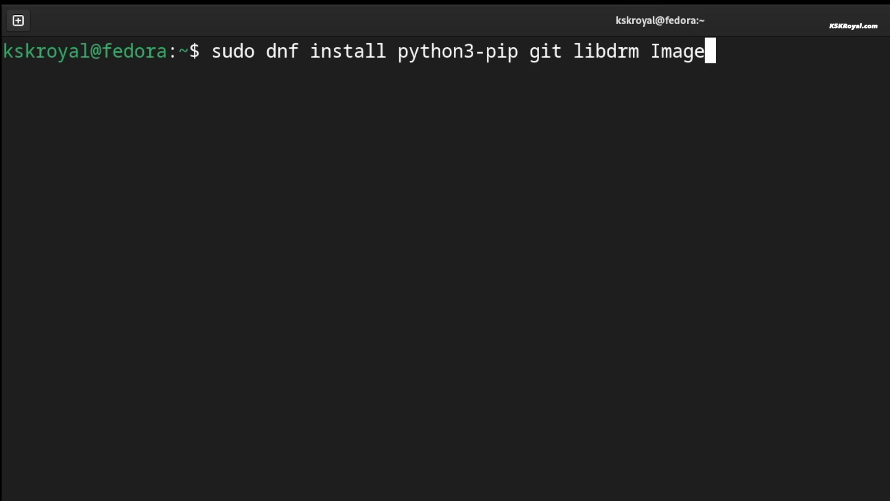
text(Magick -y)
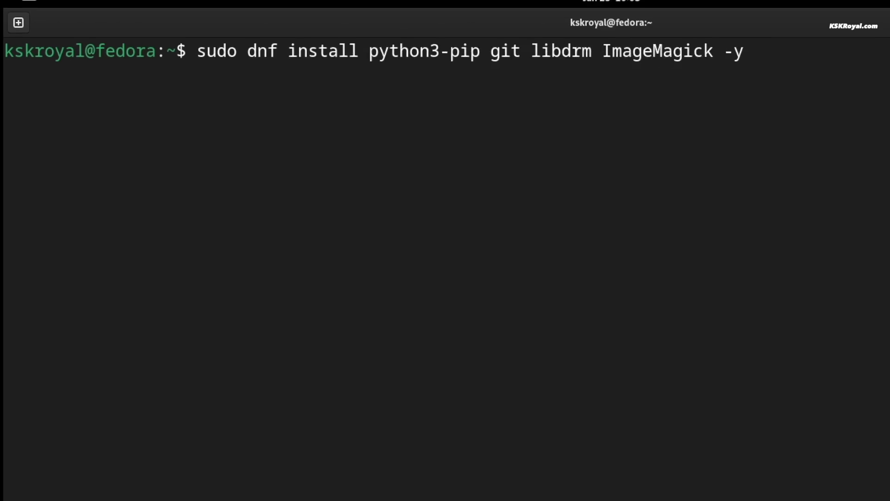
key(Return)
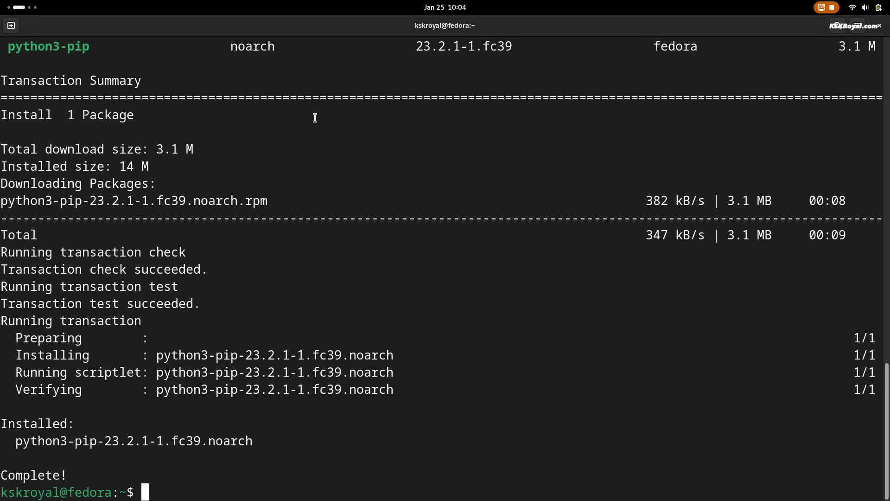
Step: Scroll JaKooLit's Fedora-Hyprland README to the 'to run' block and copy its git clone and install.sh commands
key(super+Page_Down)
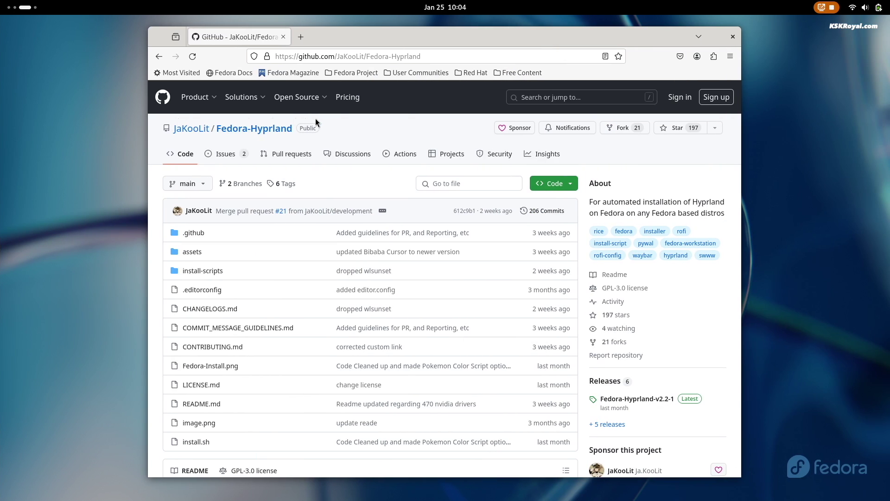
mouse_move(178, 134)
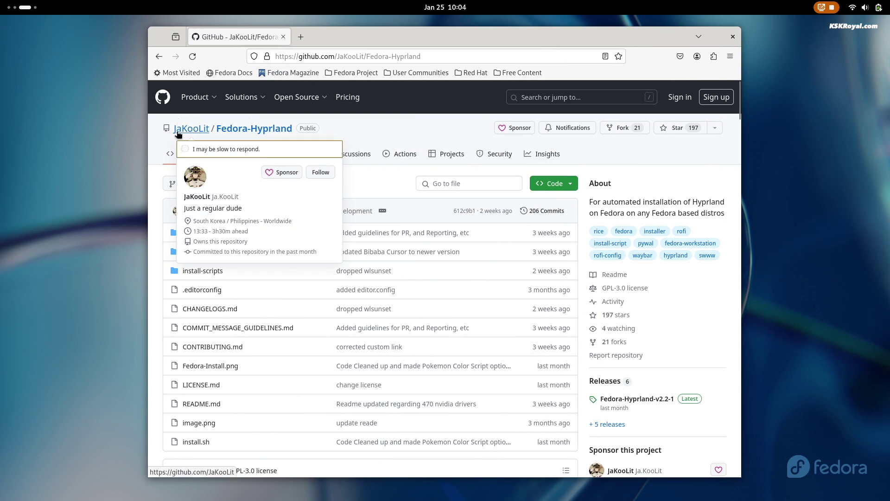
triple_click(644, 215)
click(456, 135)
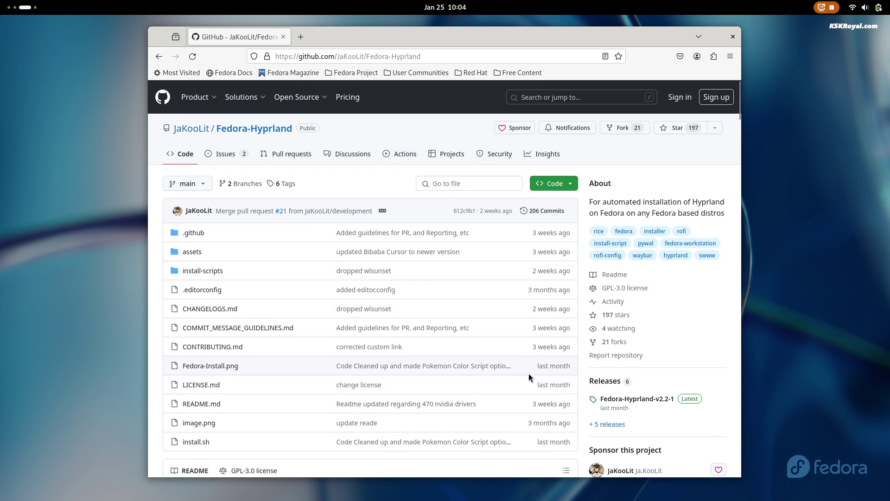
scroll(528, 376, down, 3)
scroll(529, 376, down, 2)
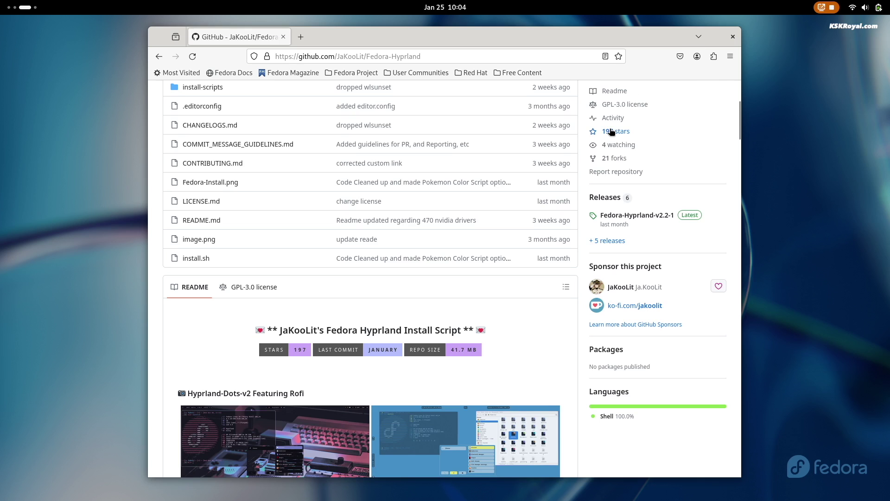
scroll(500, 376, down, 3)
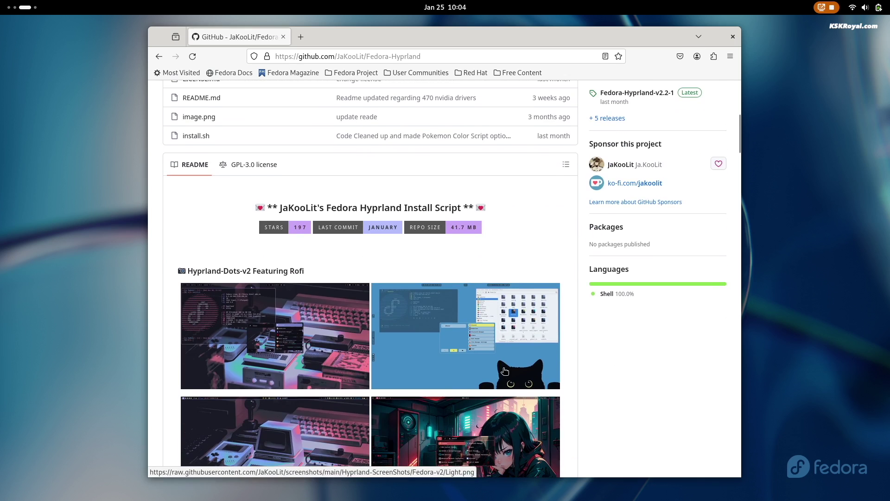
scroll(505, 367, down, 2)
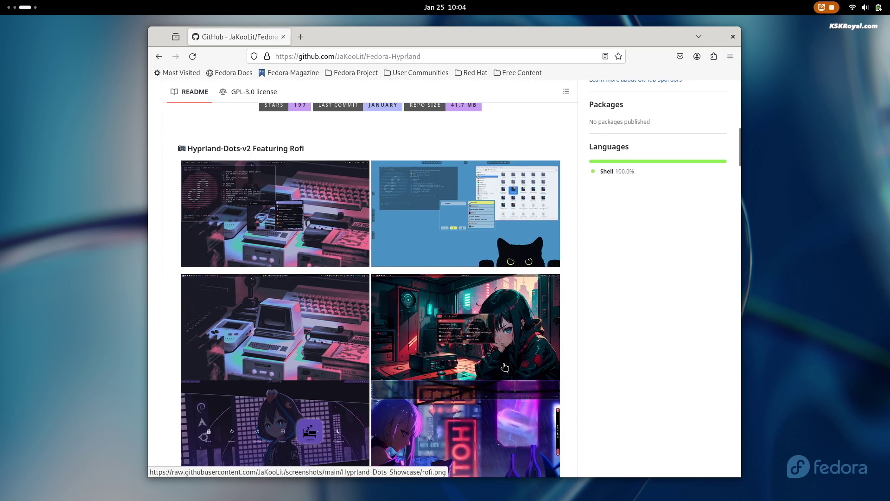
scroll(507, 366, up, 2)
scroll(510, 367, down, 15)
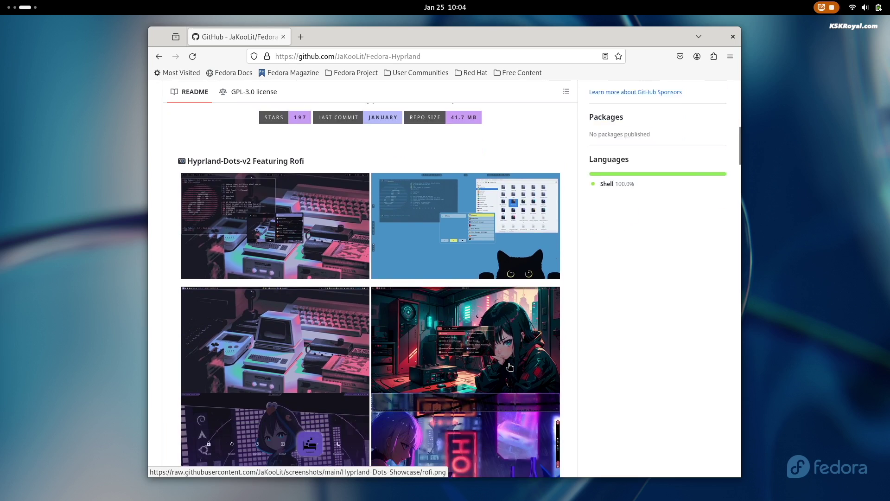
scroll(508, 363, down, 10)
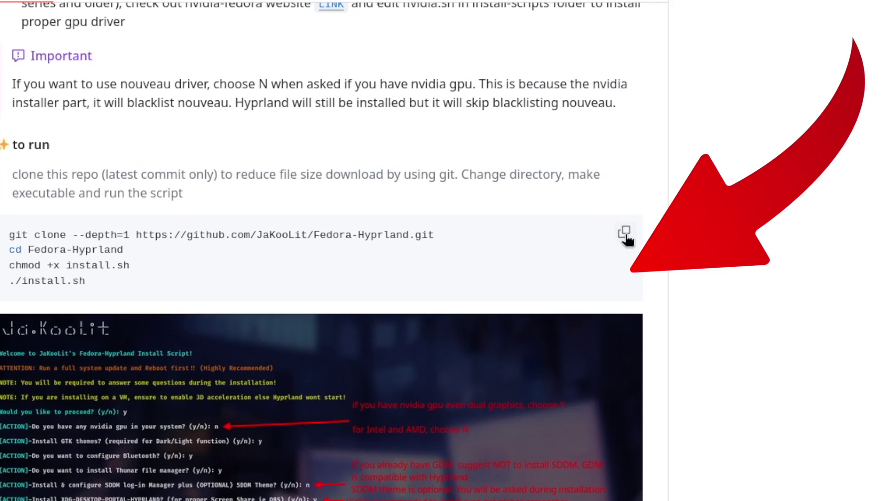
click(627, 236)
key(super)
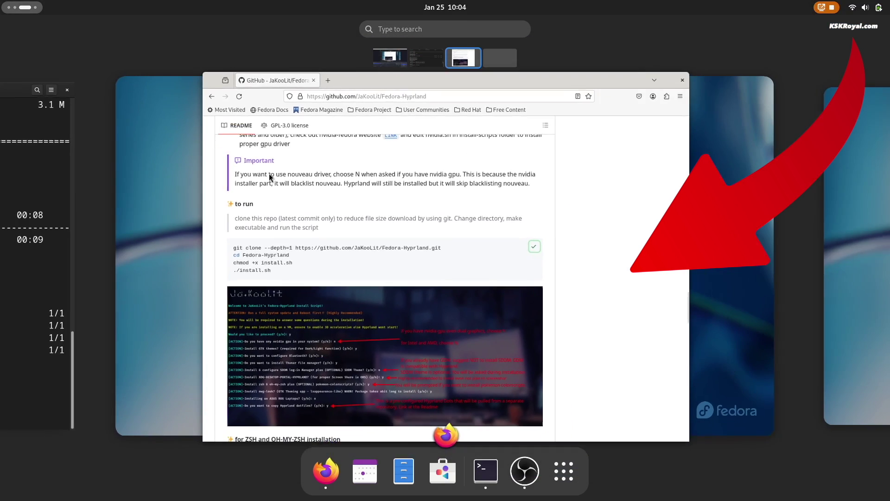
Step: Clear the terminal, paste the clone-and-install commands, and run them to start install.sh
click(160, 221)
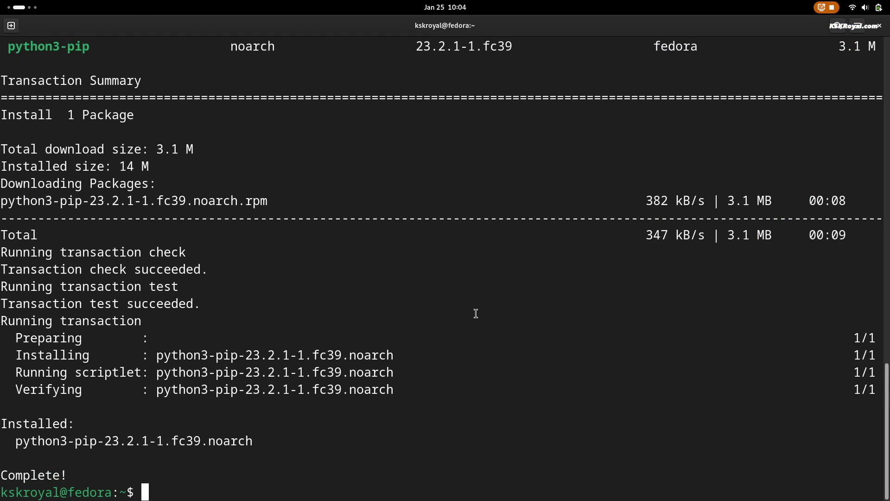
key(ctrl+l)
right_click(234, 106)
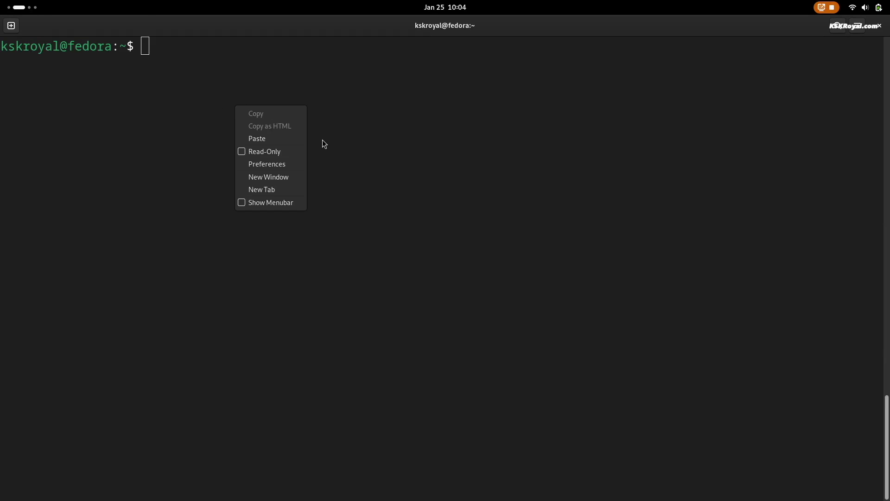
click(300, 139)
key(Return)
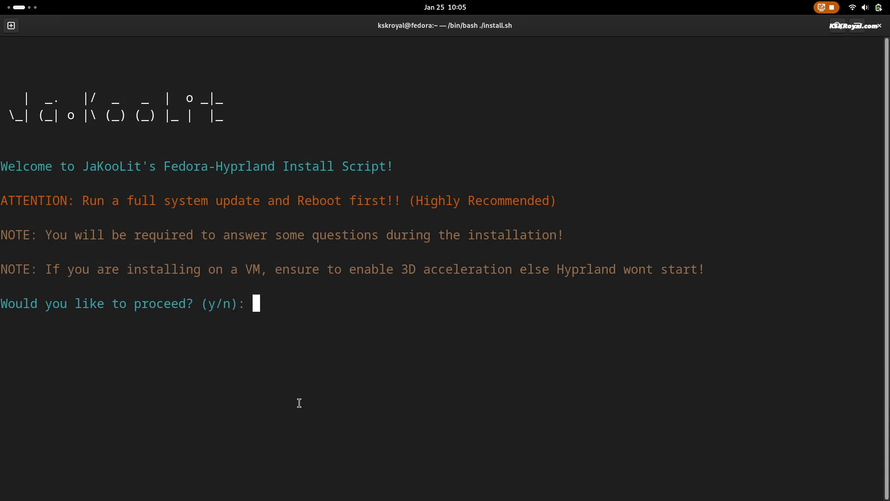
Step: Confirm proceeding with the installer and answer yes to having an nvidia GPU
text(y)
key(Return)
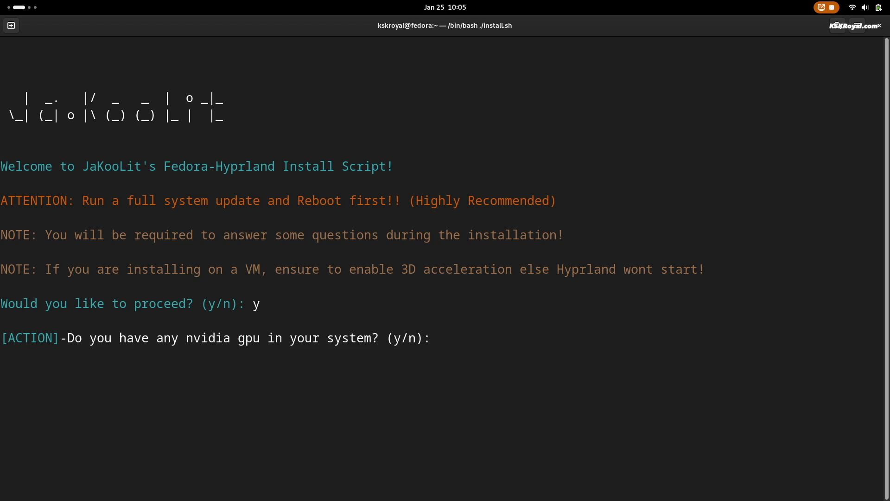
triple_click(241, 345)
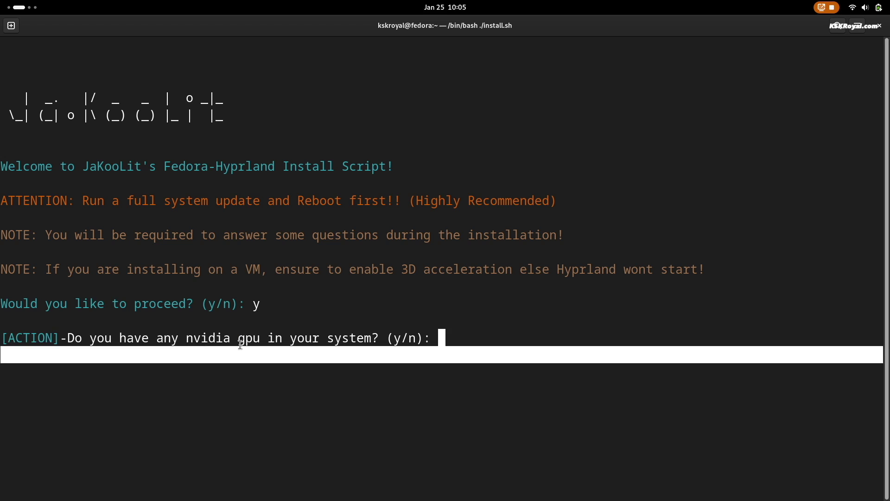
double_click(248, 343)
double_click(208, 338)
click(596, 329)
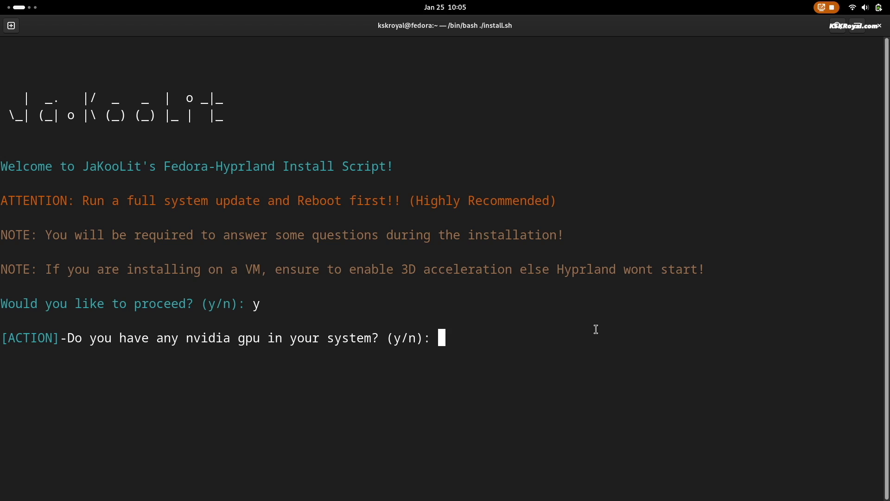
text(y)
key(Return)
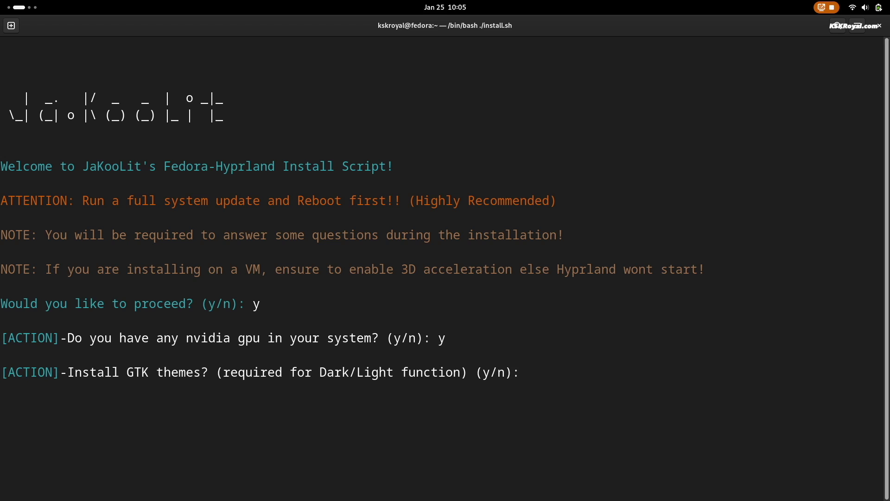
Step: Answer yes to GTK themes, Bluetooth and Thunar, and no to SDDM
text(y)
key(Return)
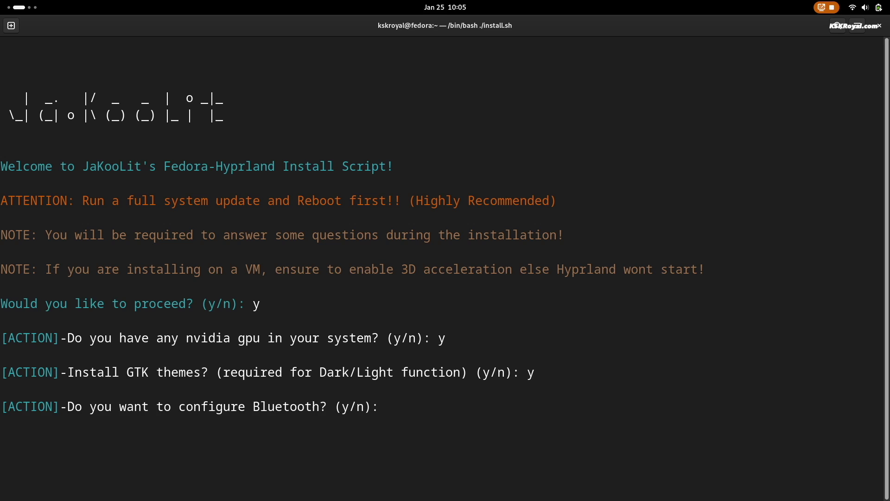
text(y)
key(Return)
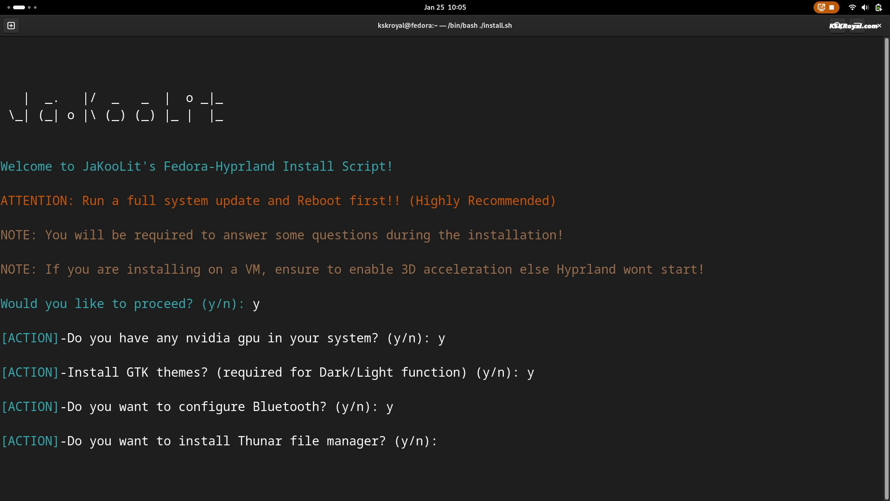
text(y)
key(Return)
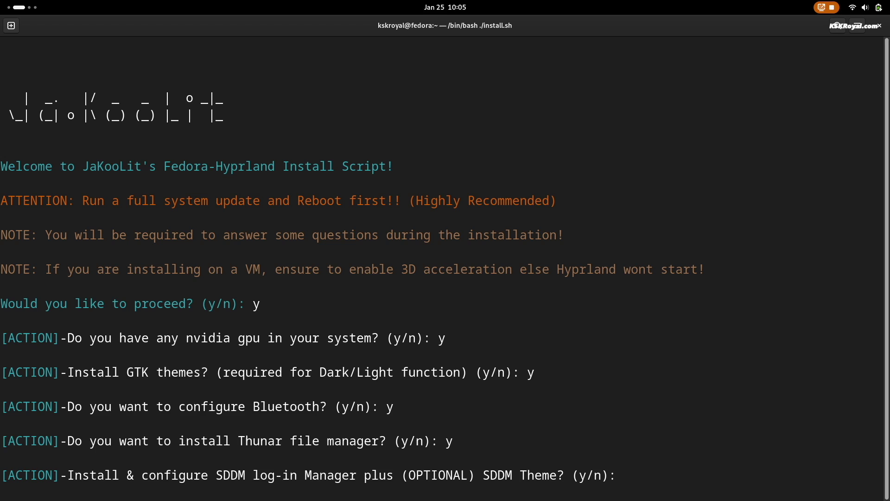
text(n)
key(Return)
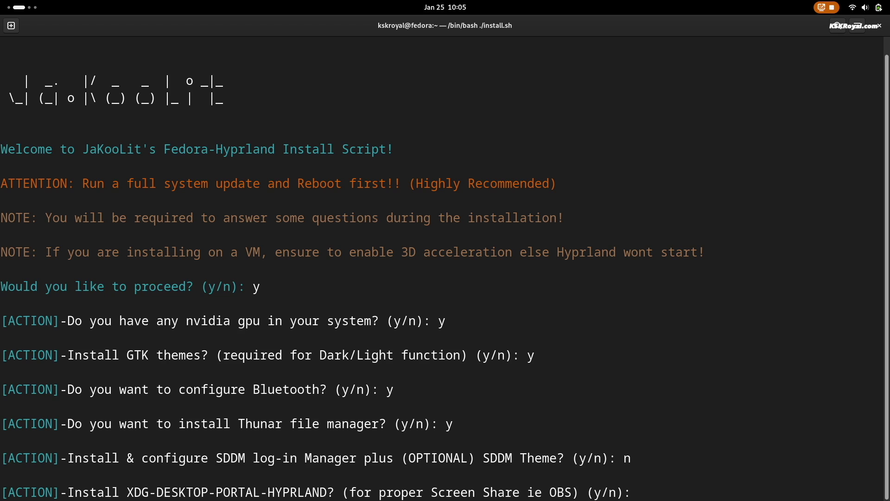
Step: Answer yes to xdg-desktop-portal-hyprland, zsh, nwg-look and dotfiles, and no to ASUS ROG
text(y)
key(Return)
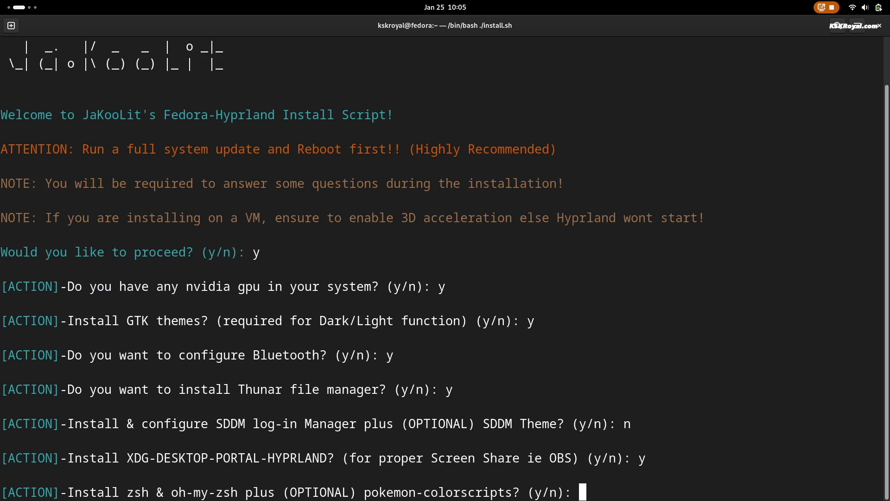
text(y)
key(Return)
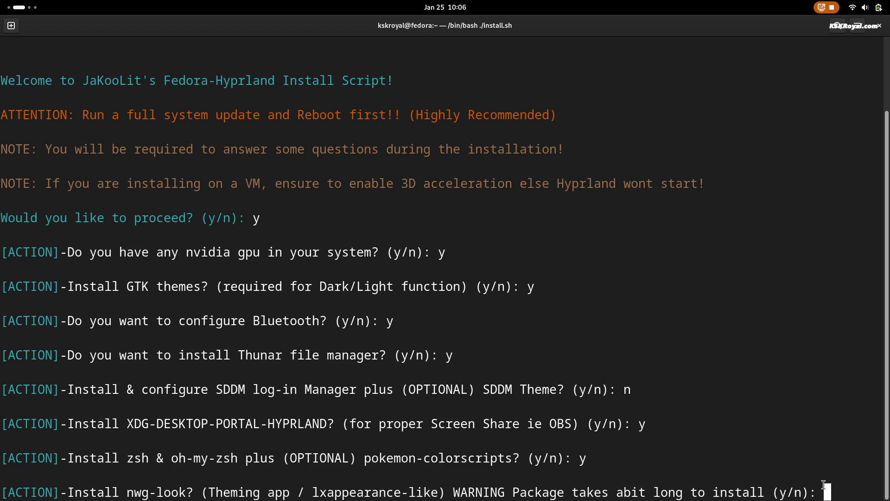
text(y)
key(Return)
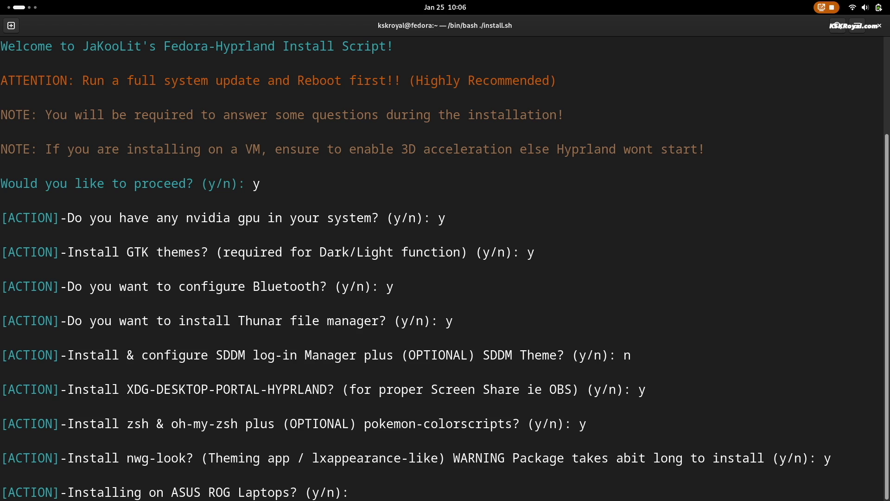
text(n)
key(Return)
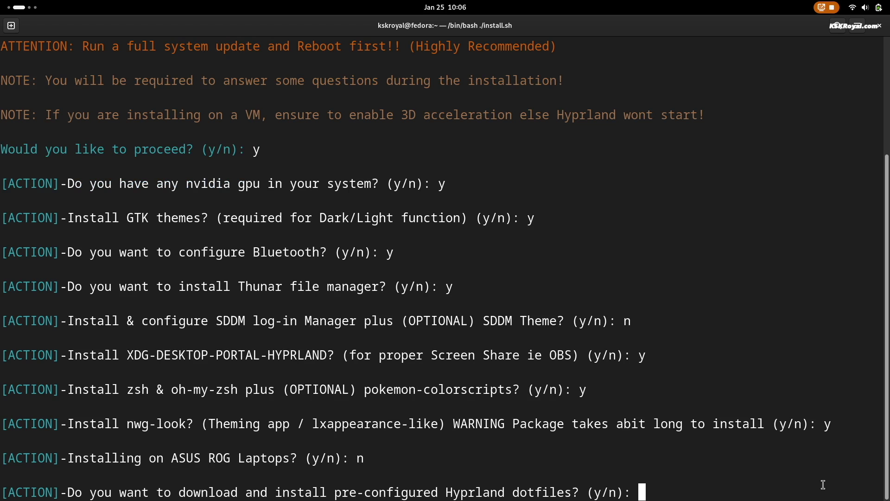
text(y)
key(Return)
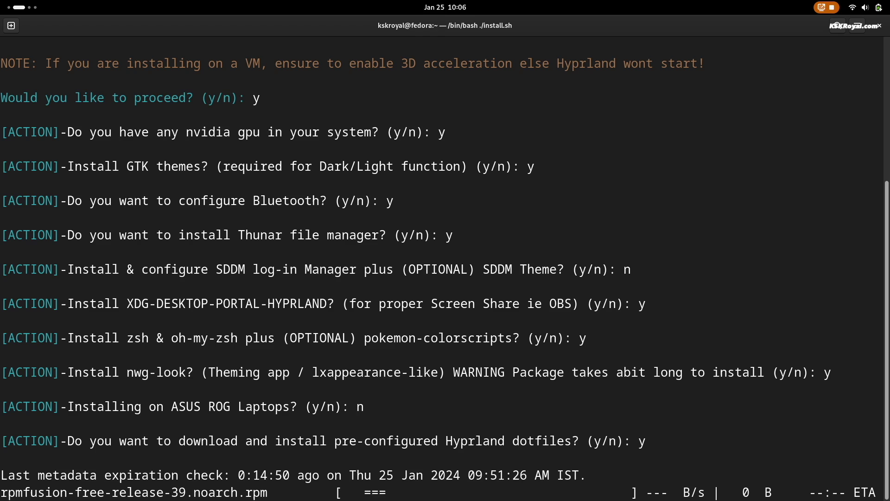
key(super)
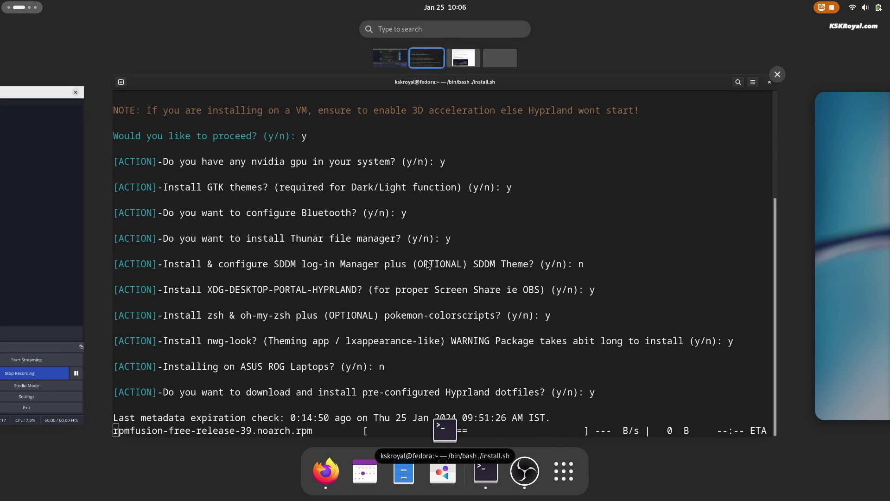
Step: Bring the terminal running install.sh back to full screen from the Activities overview
click(427, 264)
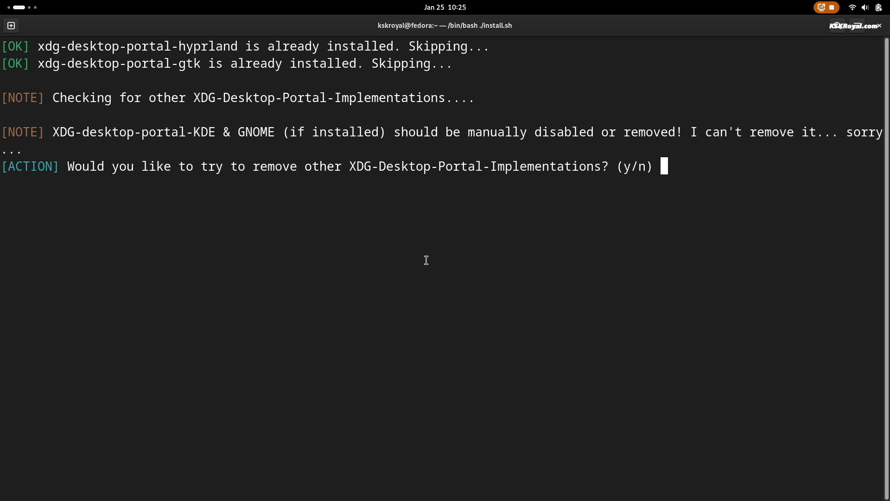
Step: Answer yes to removing other XDG portal implementations, give the sudo password, and accept Pokemon color scripts
text(y)
key(Return)
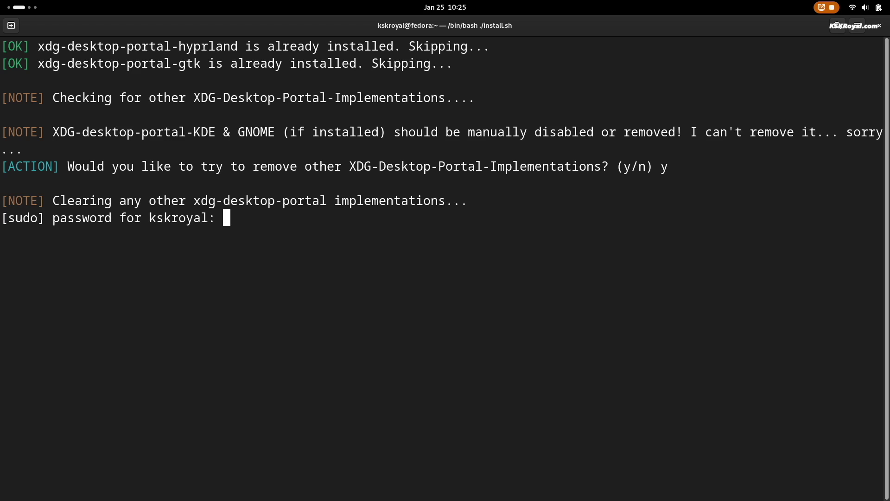
key(Return)
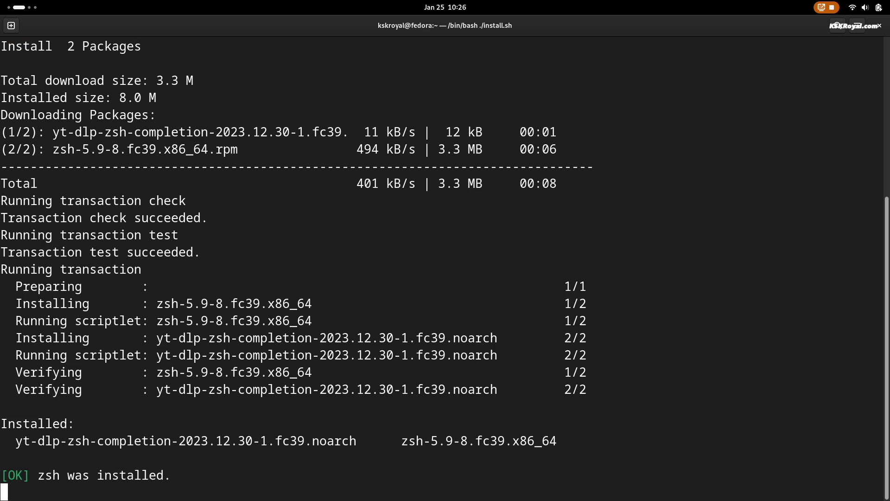
text(y)
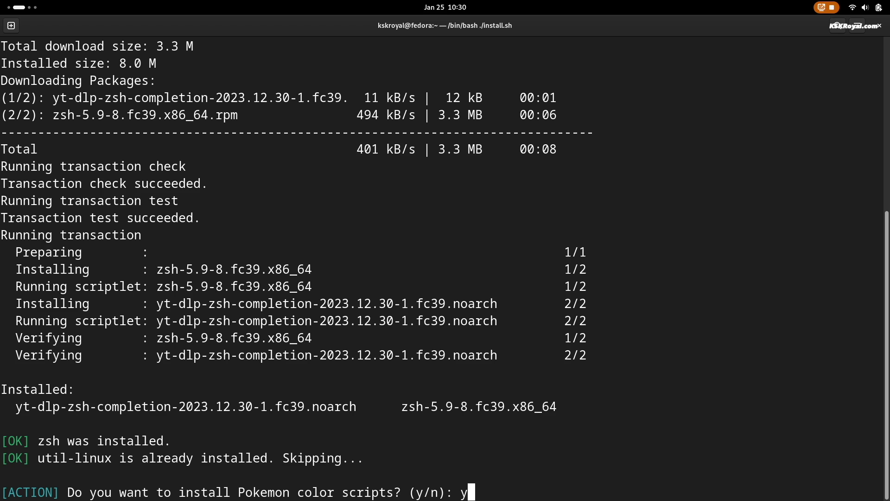
key(Return)
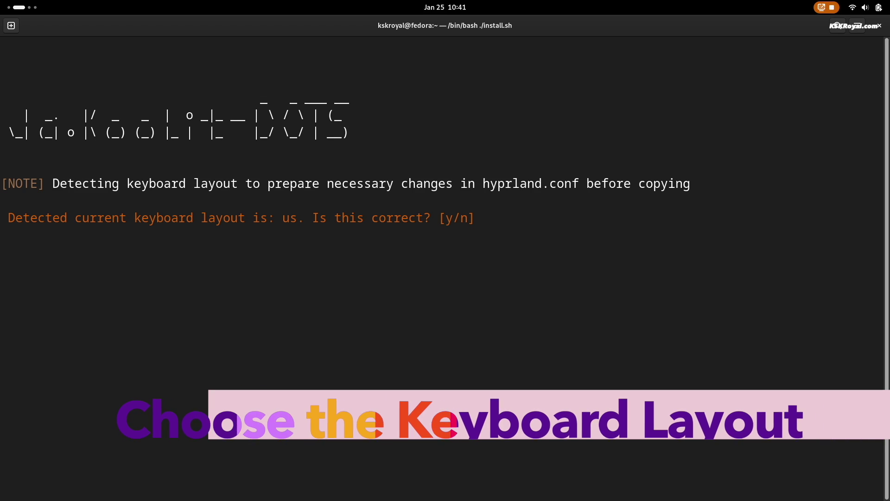
Step: Confirm the 'us' keyboard layout, pick option 1 (≤1080p) for Rofi, and accept extra wallpapers
text(y)
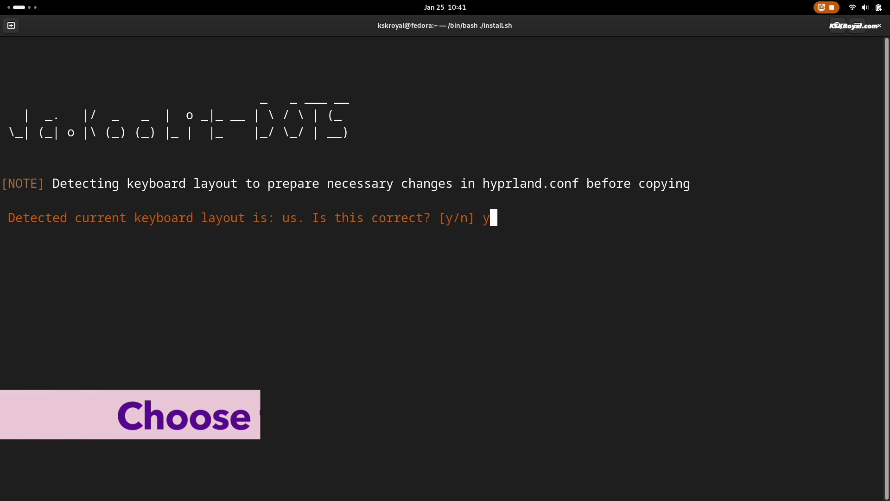
key(Return)
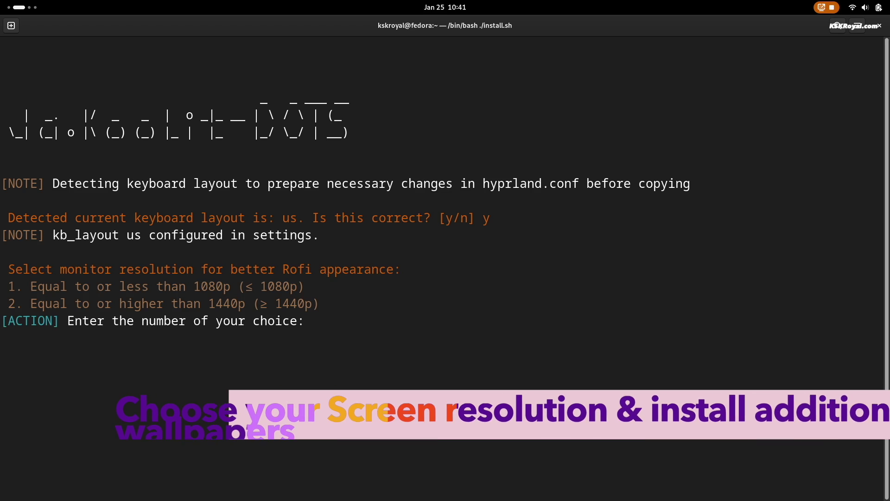
text(1)
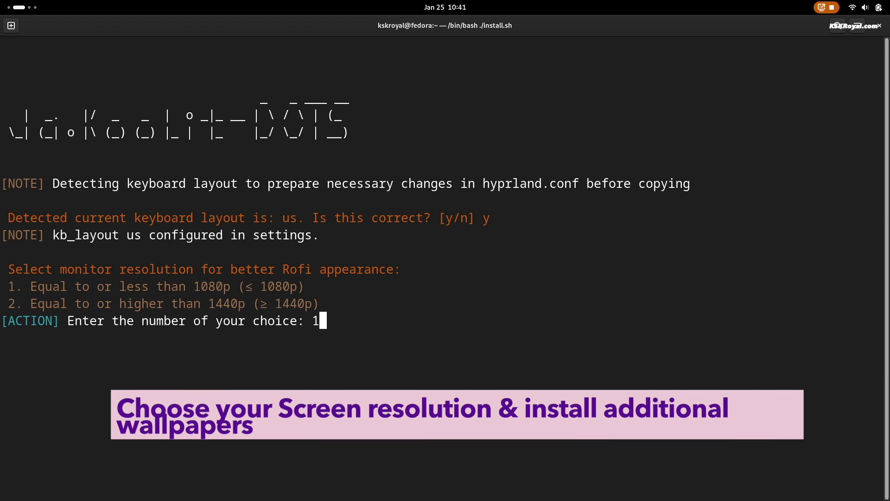
key(Return)
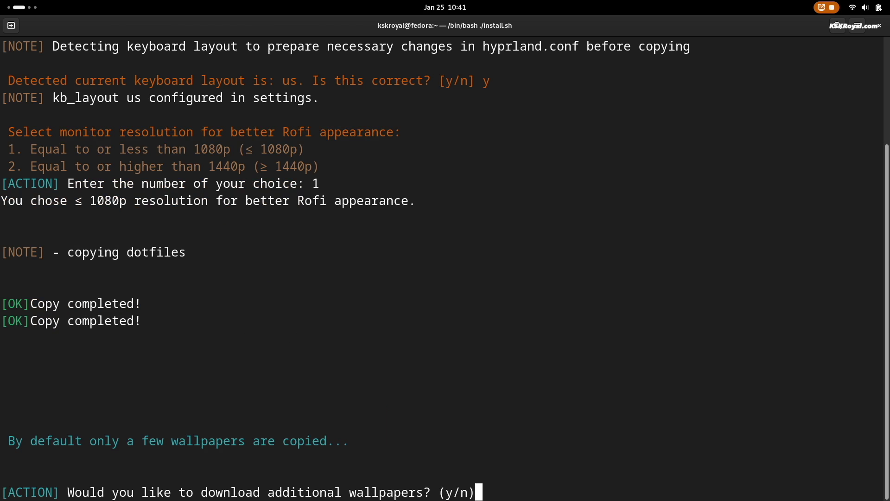
text(y)
key(Return)
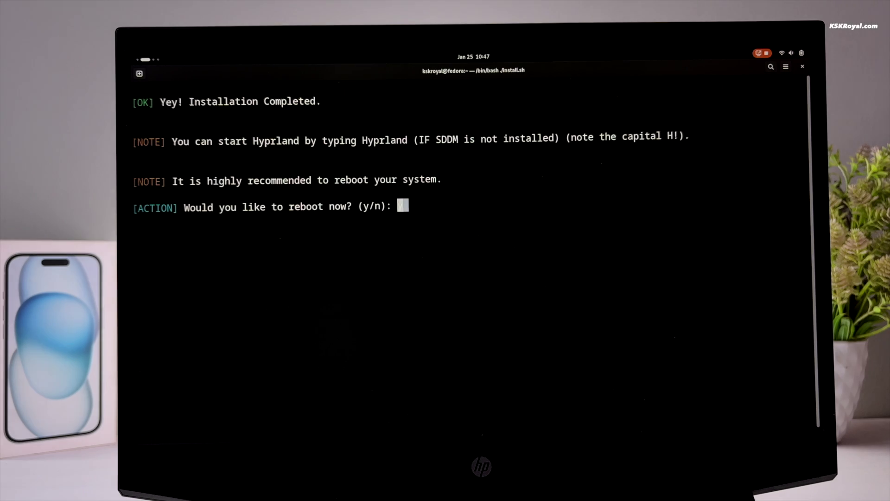
Step: Agree to reboot and boot immediately without waiting for the countdown
text(y)
key(Return)
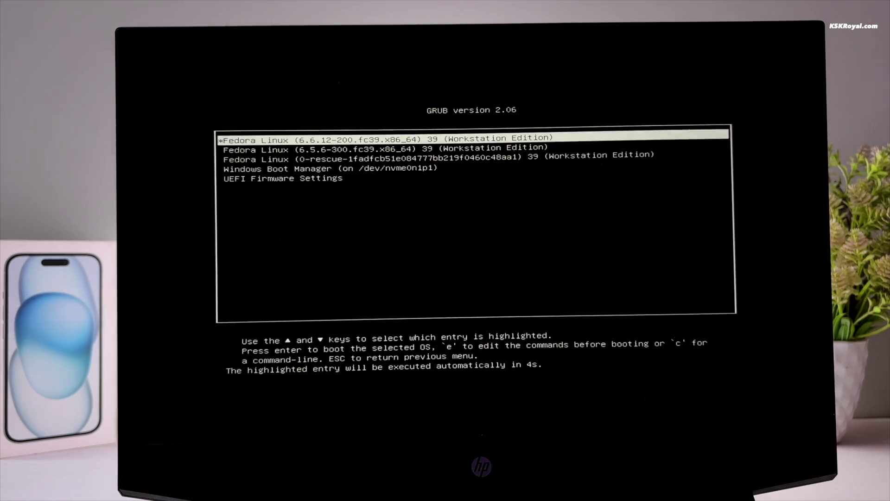
key(Return)
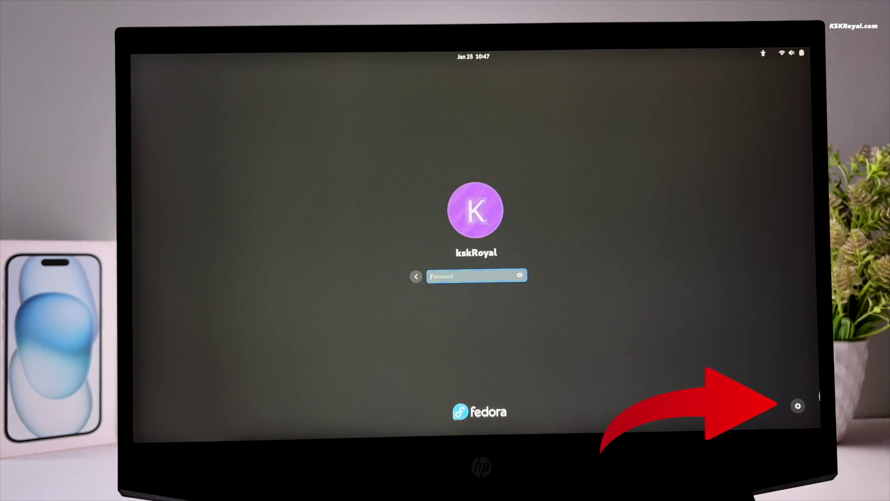
Step: At the GDM login screen, select the Hyprland session and log in with the password
click(797, 406)
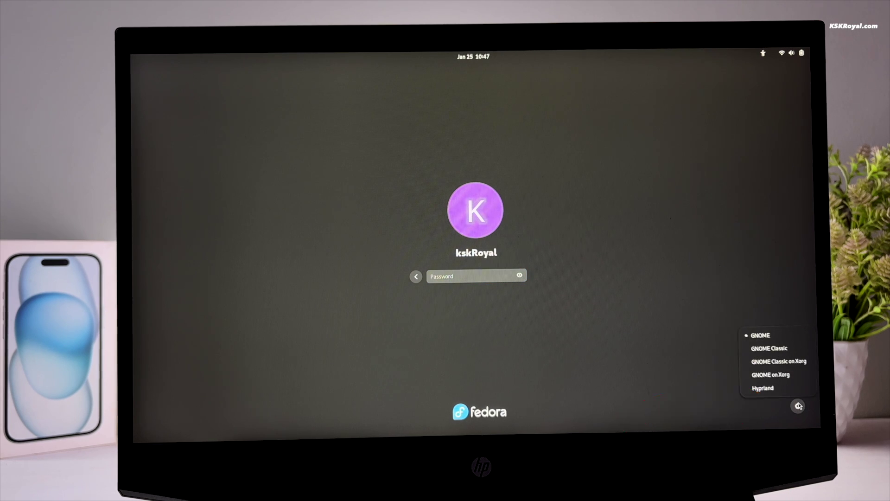
click(805, 389)
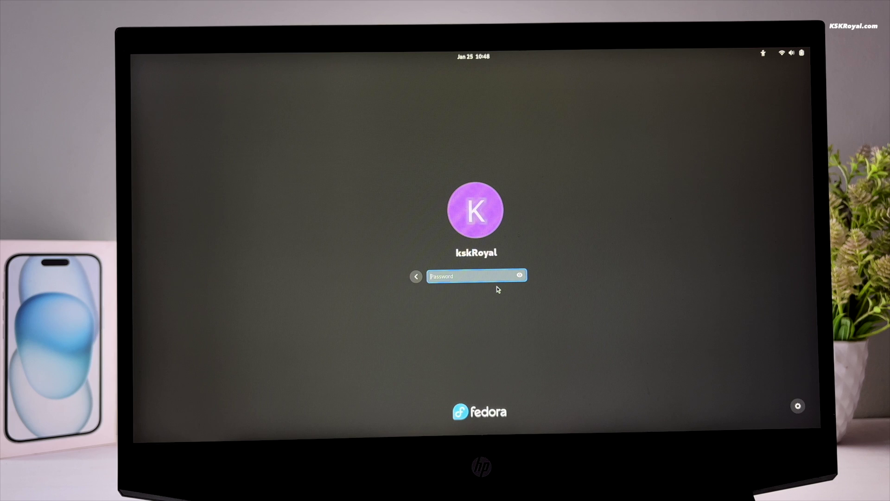
text(****)
key(Return)
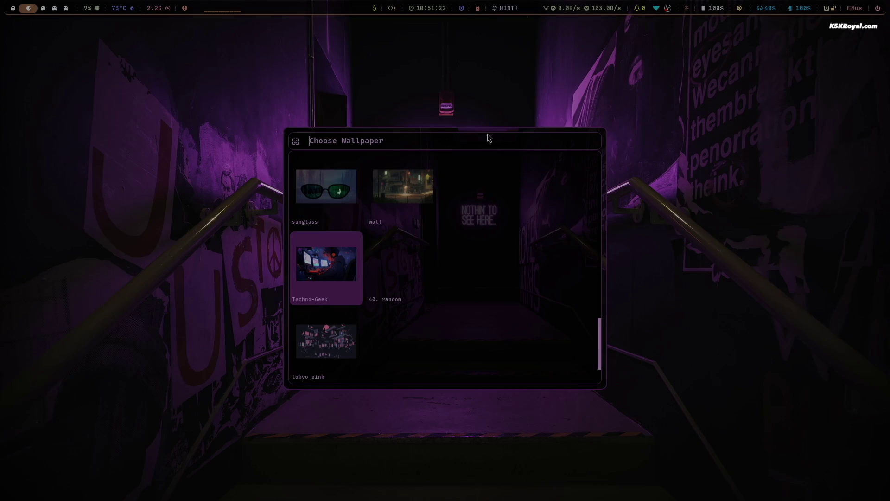
Step: Set the desktop wallpaper to pastel-window from the Choose Wallpaper menu
key(Down)
key(Down)
key(Up)
key(Up)
key(Up)
key(Up)
key(Up)
key(Up)
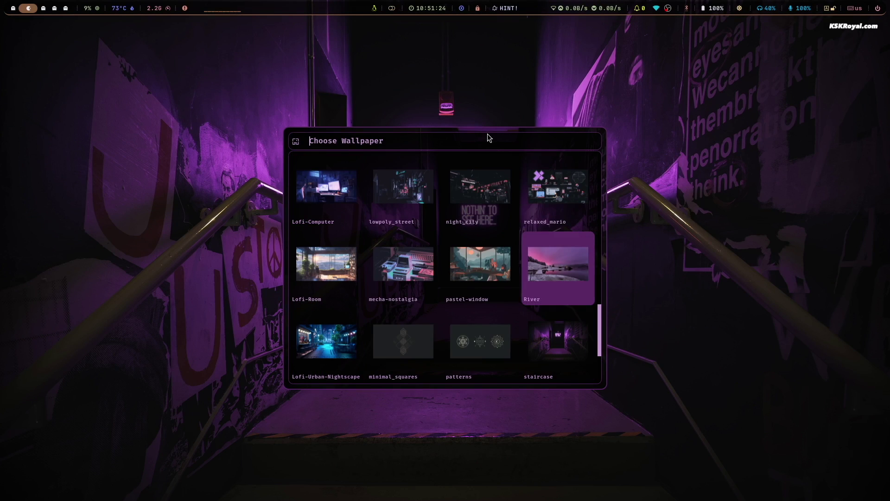
key(Down)
key(Left)
key(Return)
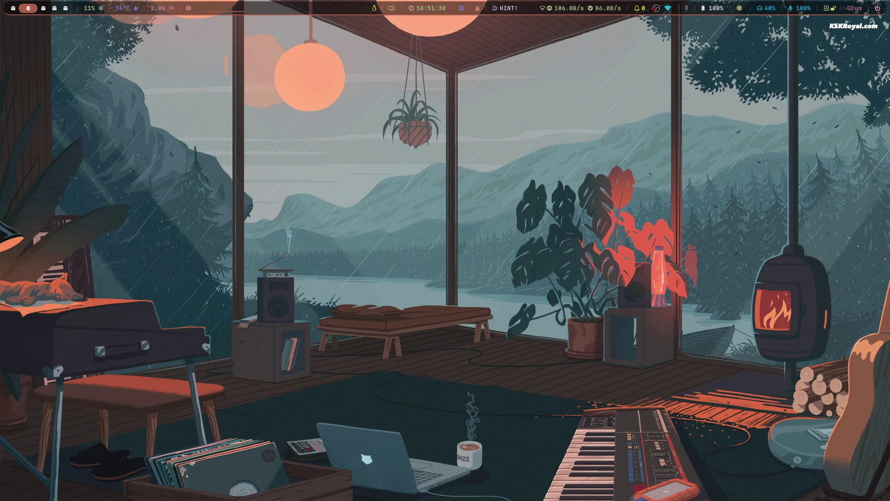
Step: Show the SUPER+H keybind list, scroll through the shortcuts, then close it
key(super+w)
key(super+h)
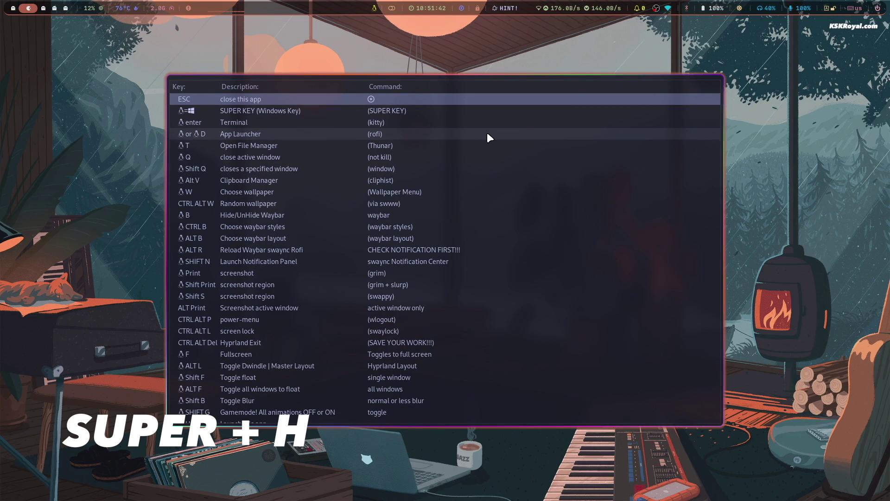
key(Down)
key(Down)
key(Down)
key(Down)
key(Down)
key(Down)
key(Down)
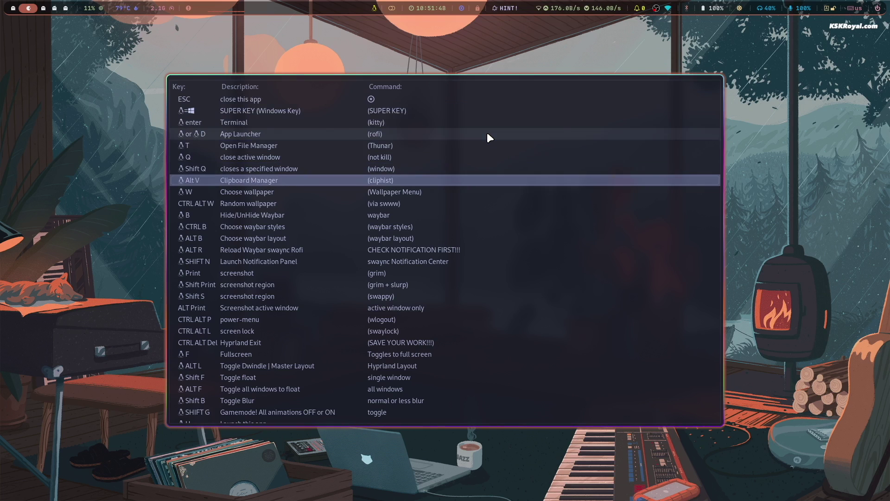
key(Down)
key(Down)
key(Down)
key(Down)
key(Down)
key(Down)
key(Down)
key(Down)
key(Down)
key(Down)
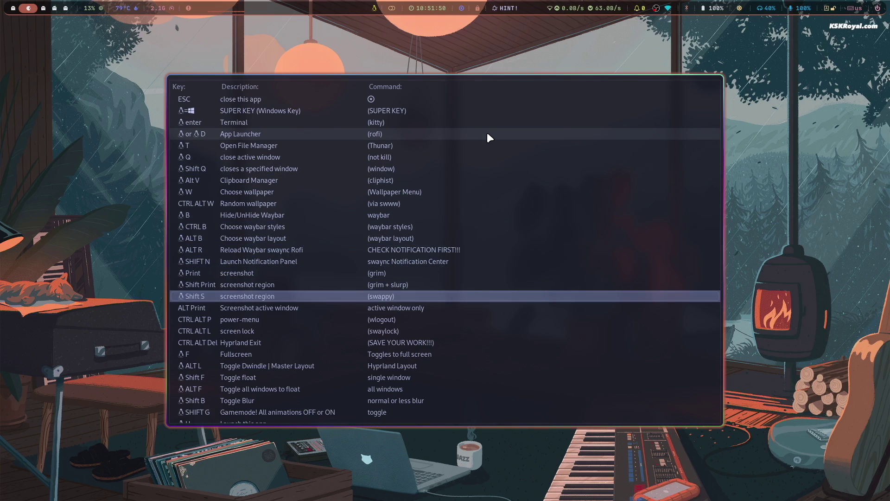
key(Down)
key(Down)
key(Down)
key(Down)
key(Down)
key(Down)
key(Down)
key(Down)
key(Down)
key(Down)
key(Down)
key(Down)
key(Down)
key(Down)
key(Down)
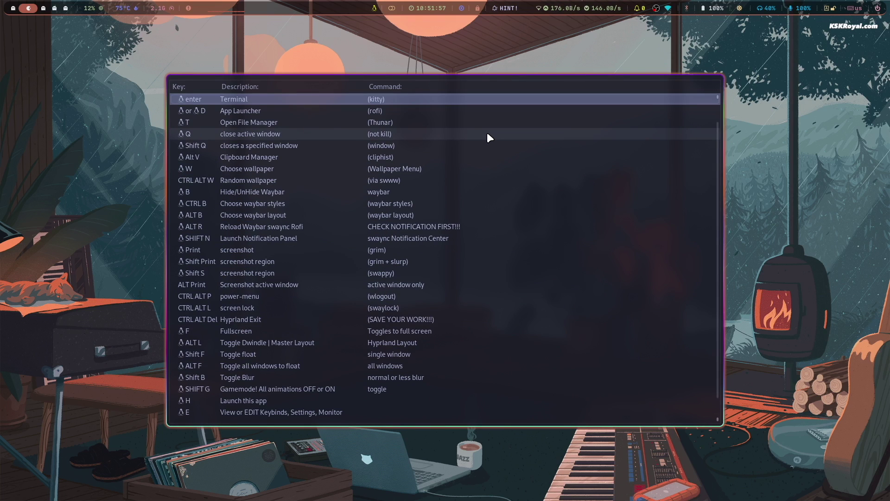
key(Escape)
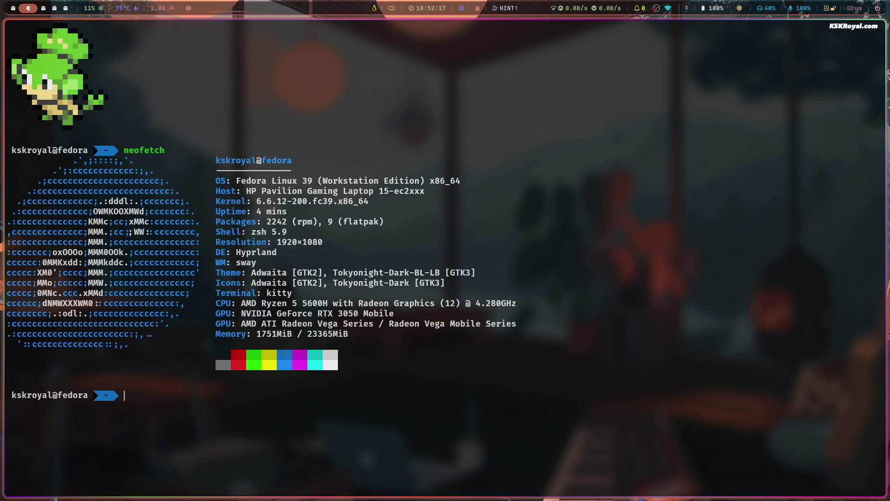
Step: Run htop in kitty to view running processes, then close the terminal with SUPER+Q
text(htop)
key(Return)
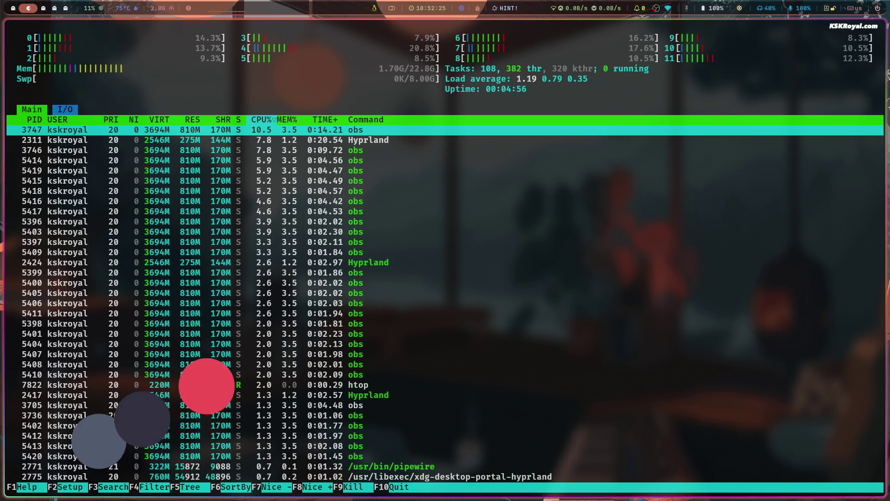
key(super+q)
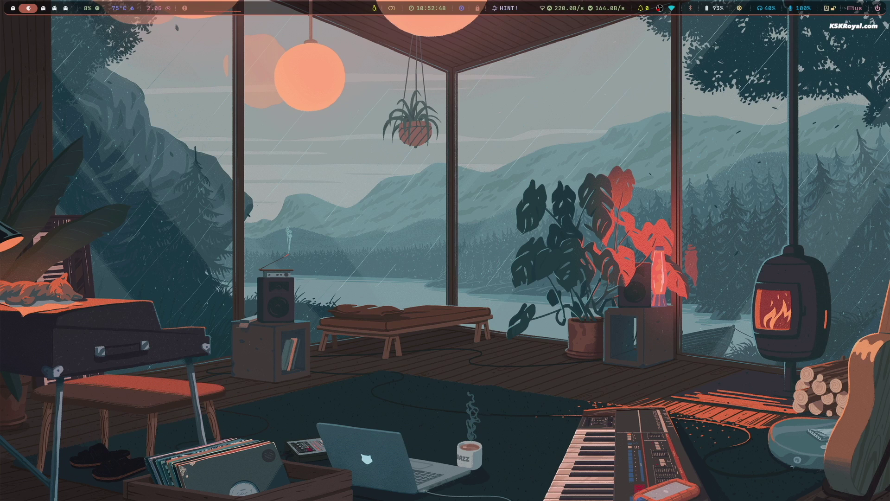
Step: Browse the wallpaper chooser, apply Anime-girl, and bring up the Waybar style list with CTRL+SUPER+B
key(super+w)
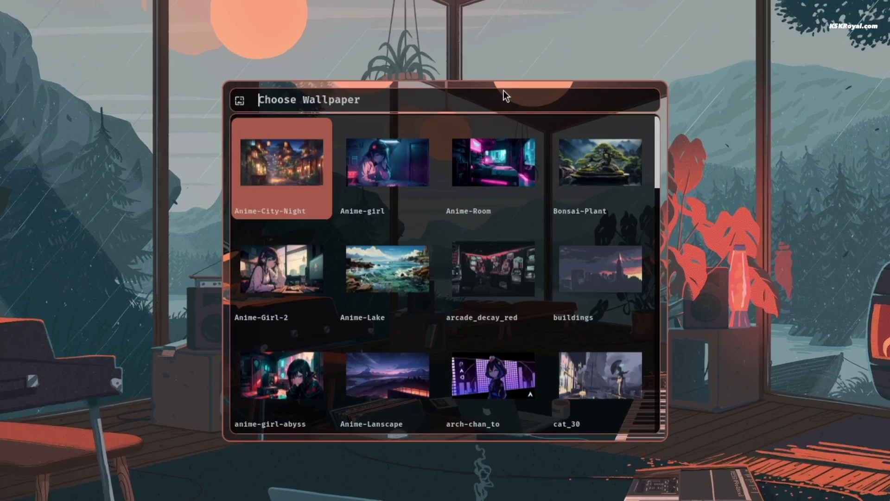
key(Right)
key(Right)
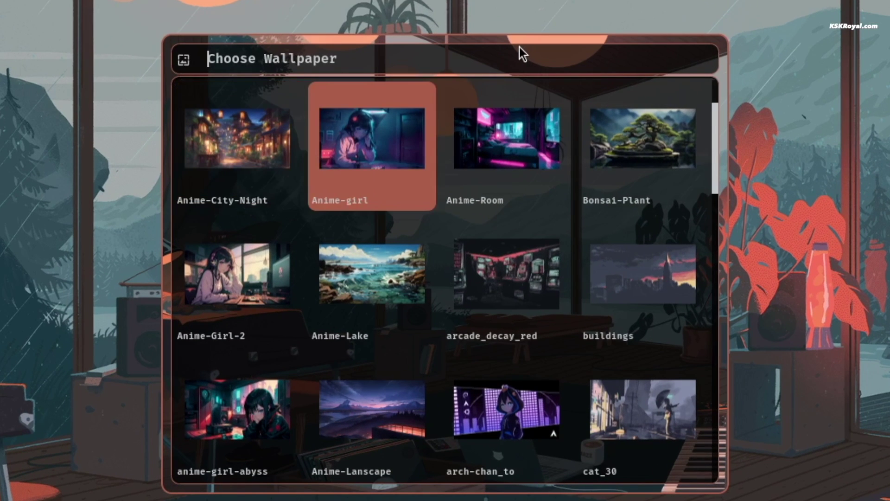
key(Right)
key(Down)
key(Down)
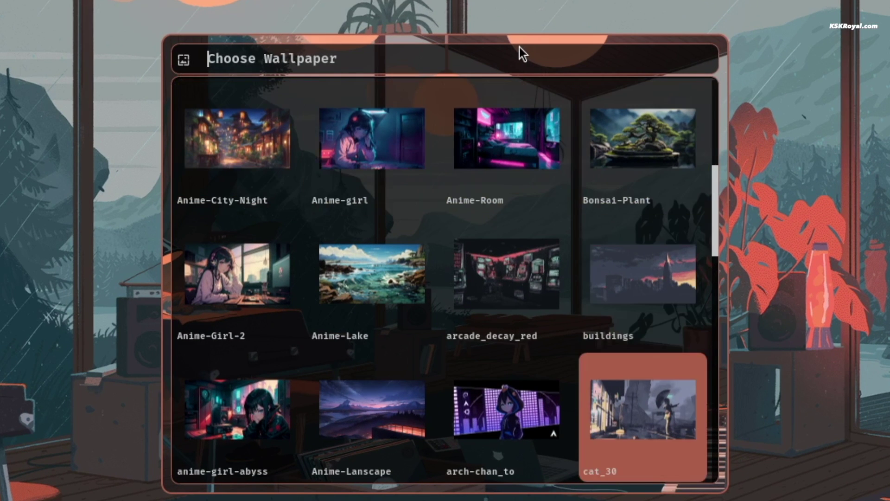
key(Right)
key(Down)
key(Down)
key(Down)
key(Down)
key(Down)
key(Down)
key(Down)
key(Down)
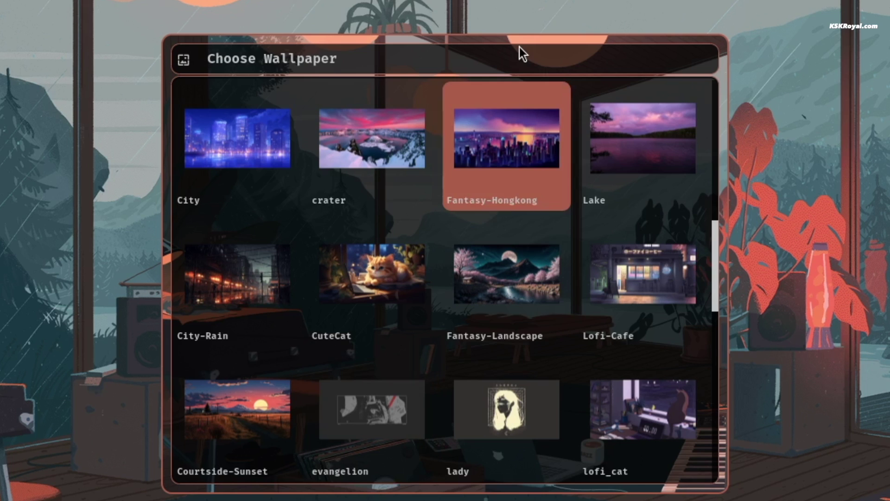
key(Down)
key(Down)
key(Down)
key(Down)
key(Down)
key(Down)
key(Down)
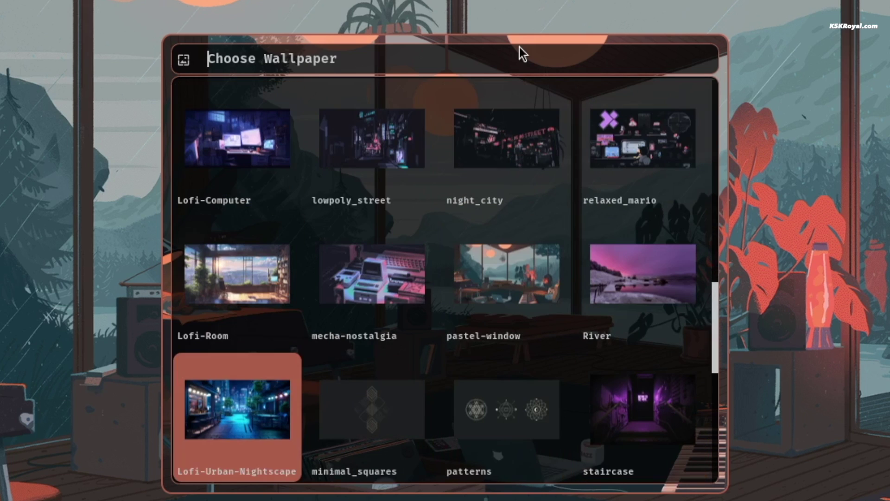
key(Down)
key(Down)
key(Down)
key(Down)
key(Down)
key(Down)
key(Down)
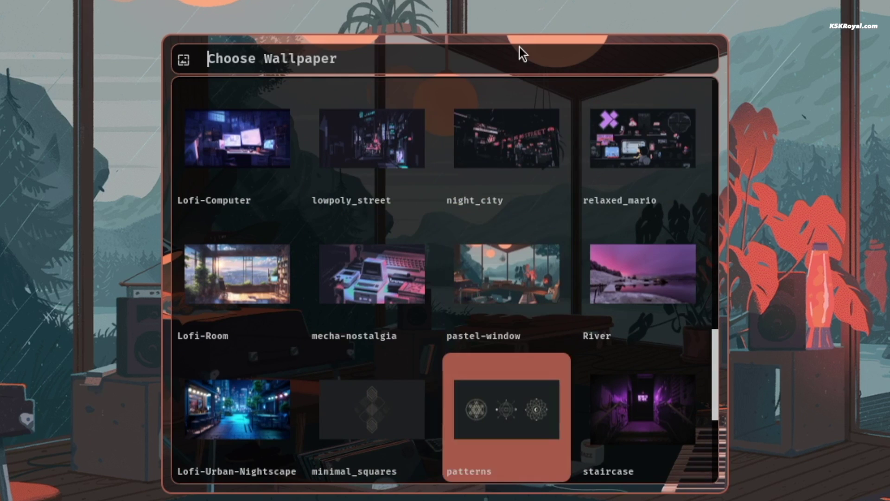
key(Down)
key(Down)
key(Down)
key(Up)
key(Up)
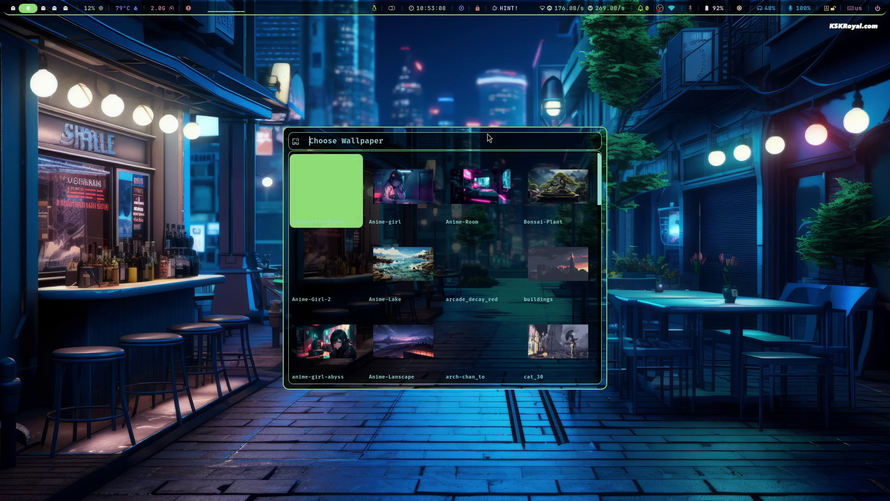
key(Right)
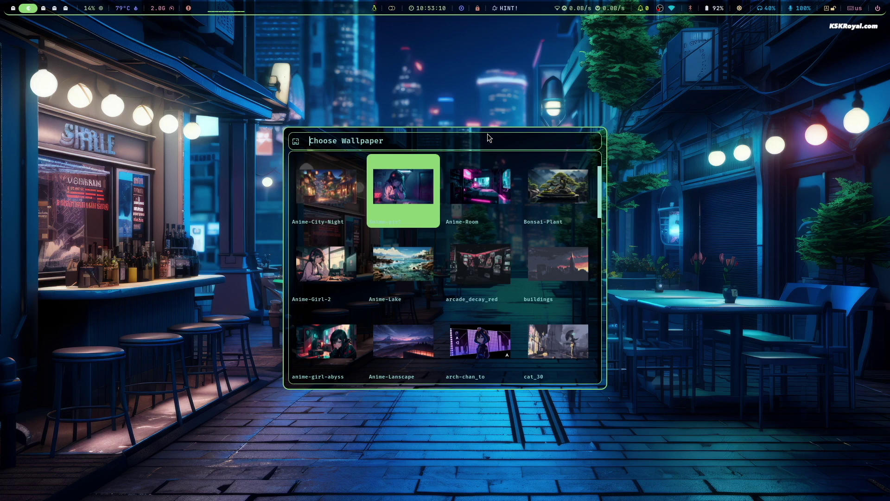
key(Return)
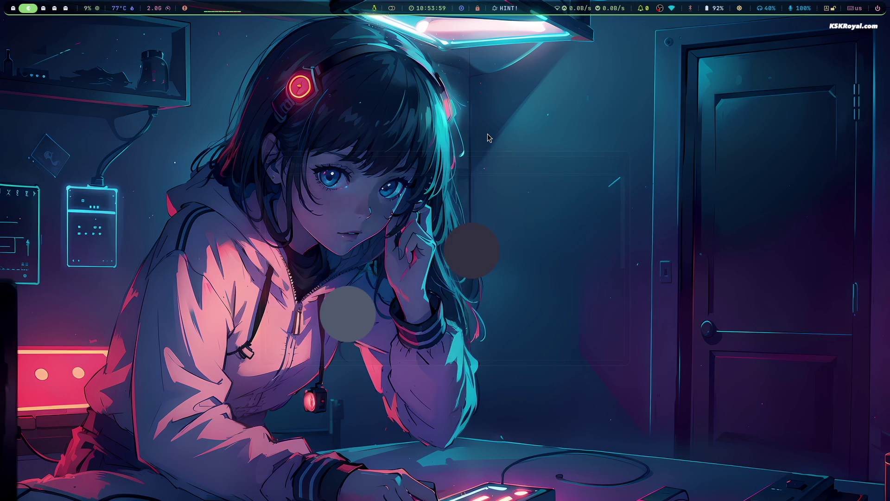
key(ctrl+super+b)
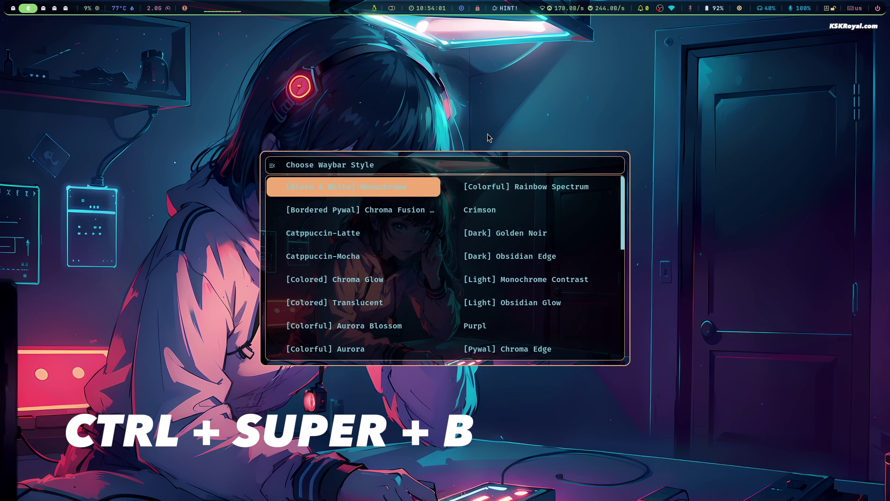
Step: Apply the [Colored] Translucent Waybar style
key(Down)
key(Down)
key(Down)
key(Down)
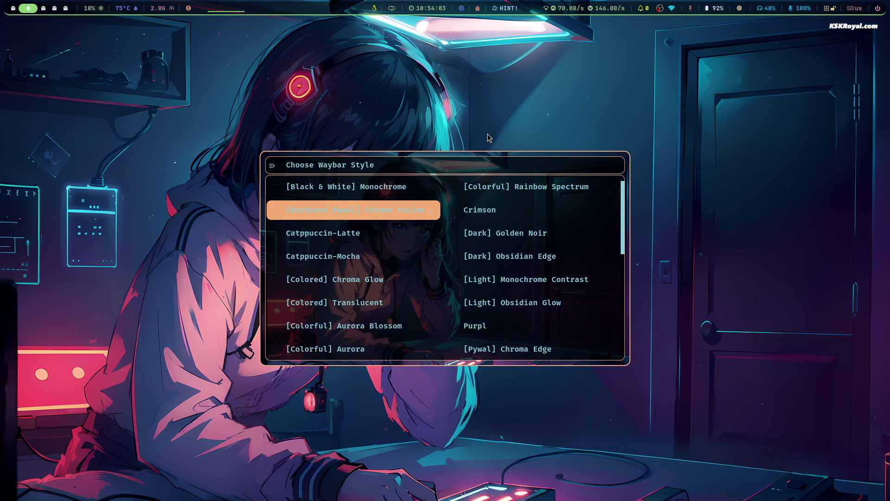
key(Down)
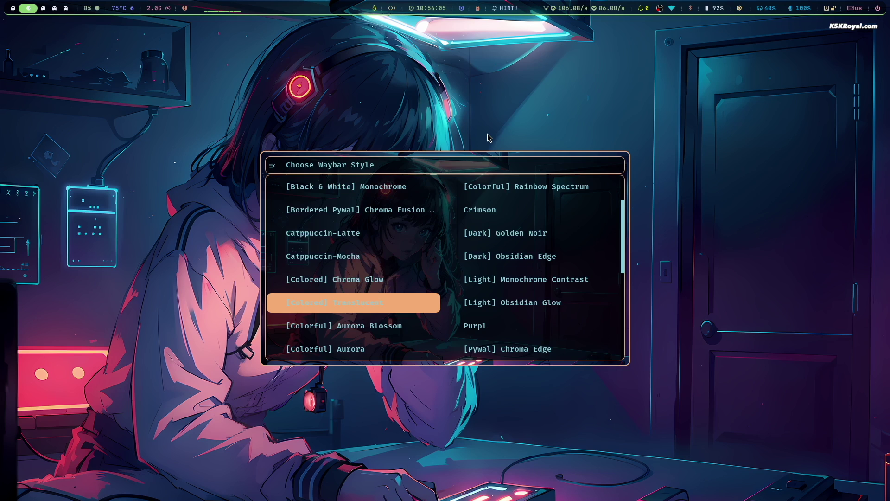
key(Return)
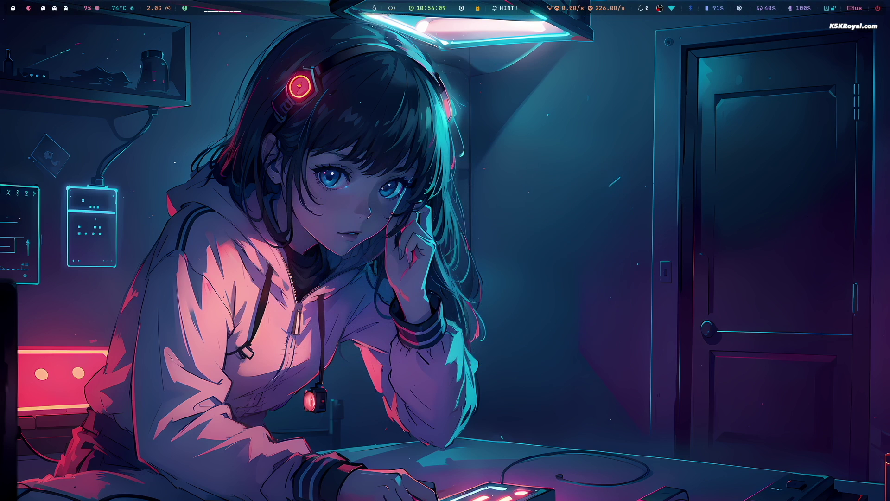
Step: Reopen the Waybar style list and apply the next style down
key(super+ctrl+b)
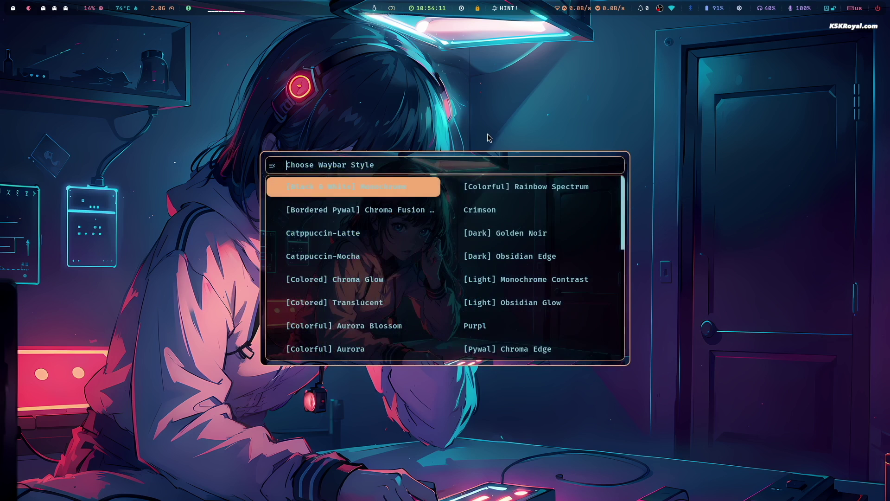
key(Down)
key(Return)
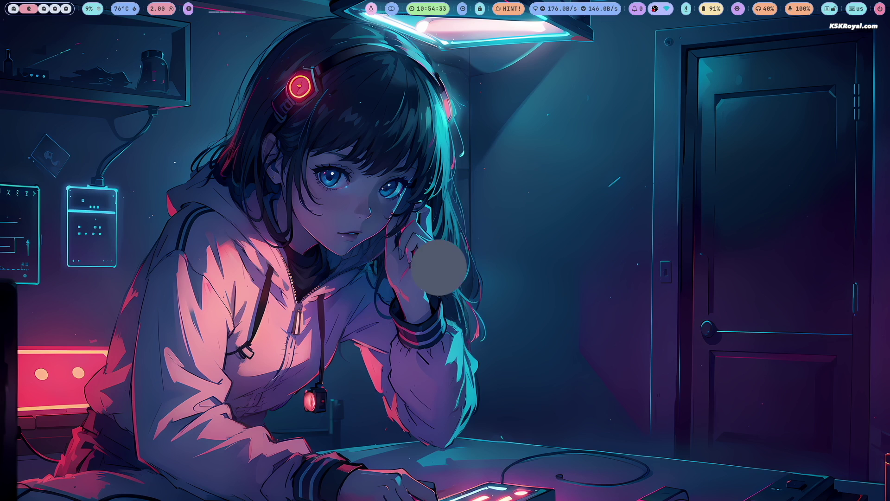
Step: Apply the [TOP] Minimal - Long Waybar layout, then open the power menu from Waybar
key(super+alt+b)
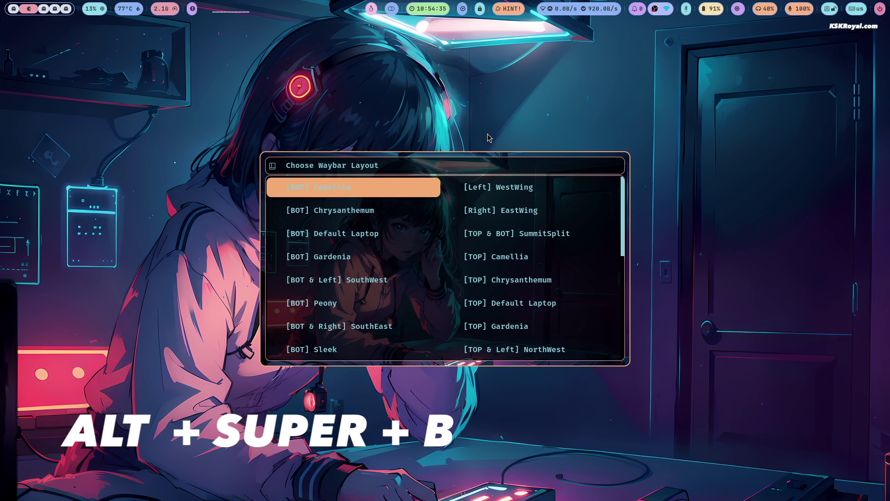
key(Down)
key(Down)
key(Down)
key(Down)
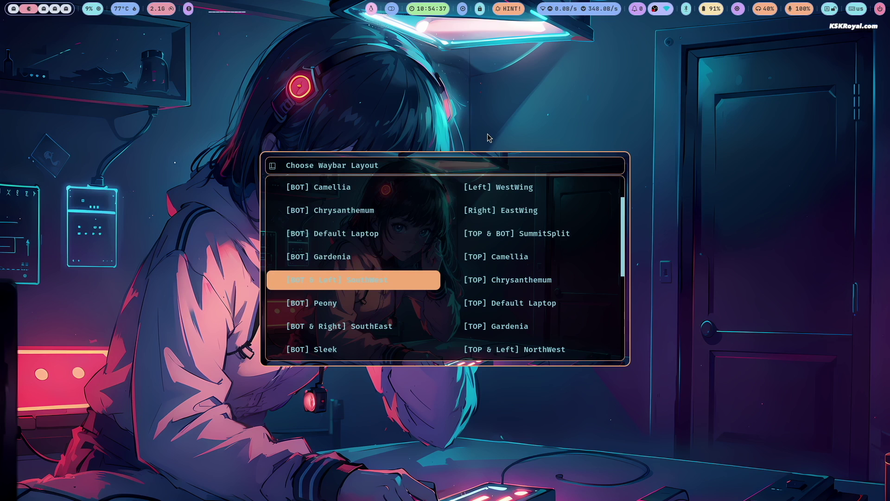
key(Right)
key(Right)
key(Up)
key(Up)
key(Up)
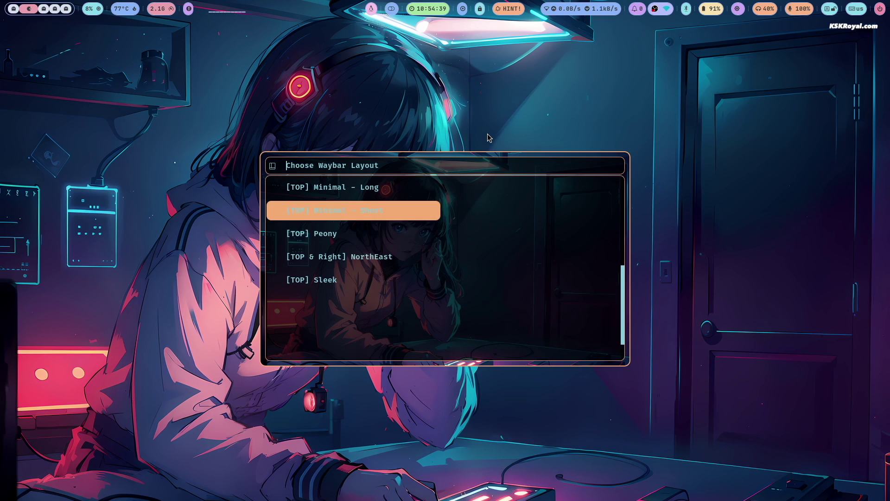
key(Up)
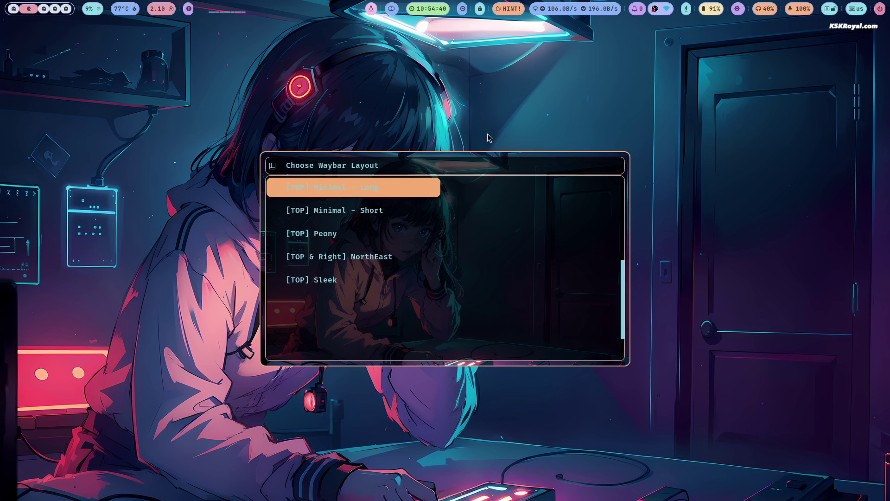
key(Return)
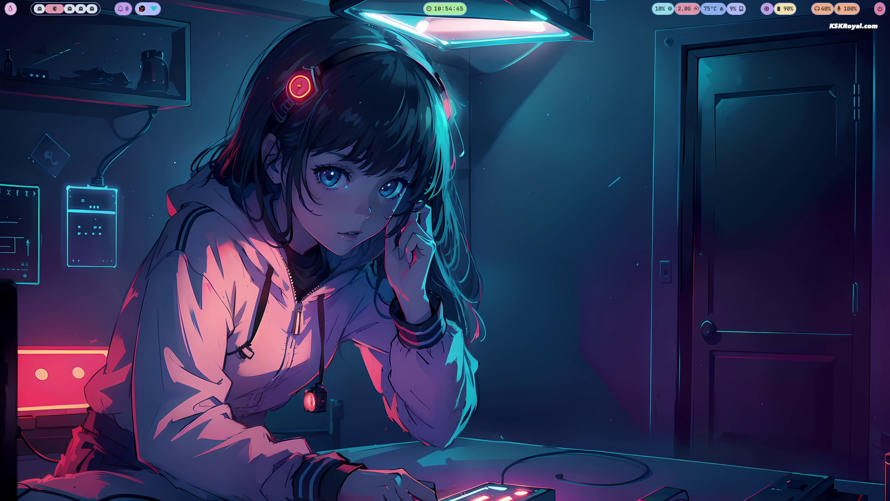
click(879, 8)
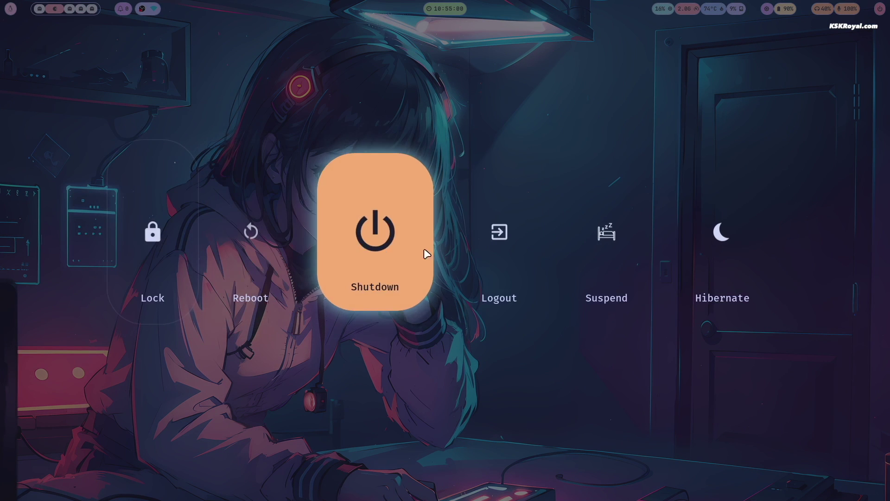
Step: Open the Monitors config file from the SUPER+E config list
key(super+e)
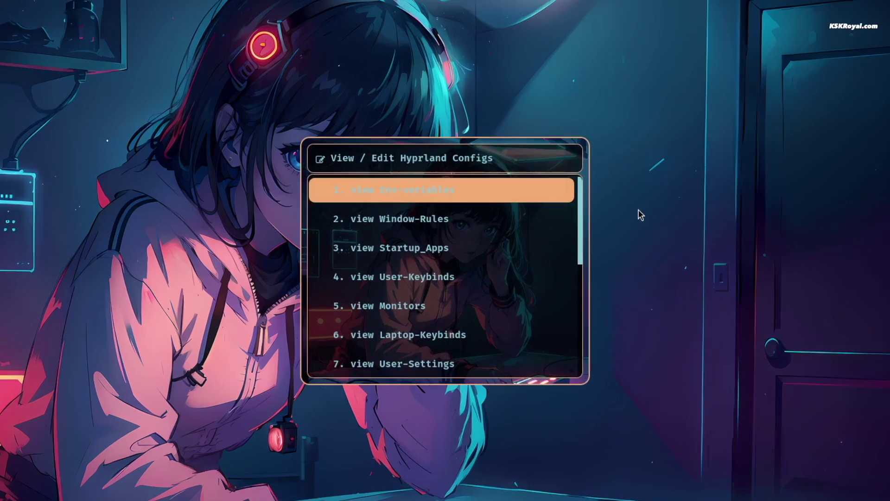
key(Down)
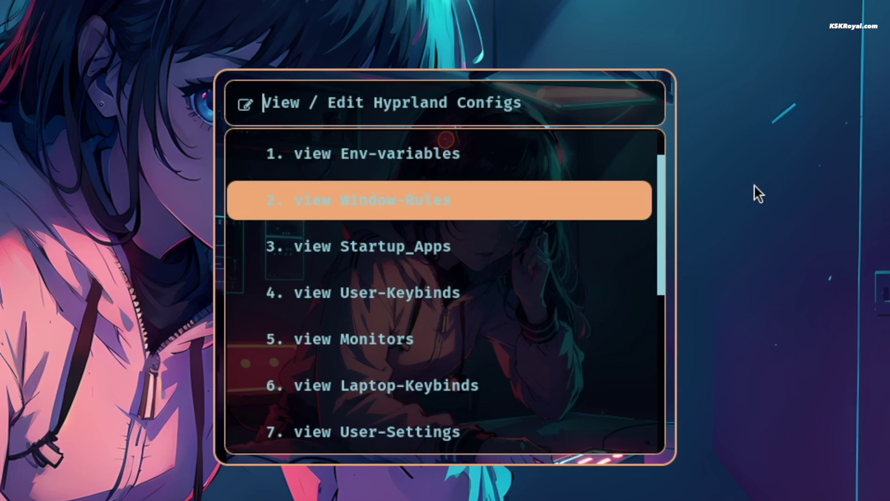
key(Down)
key(Down)
key(Down)
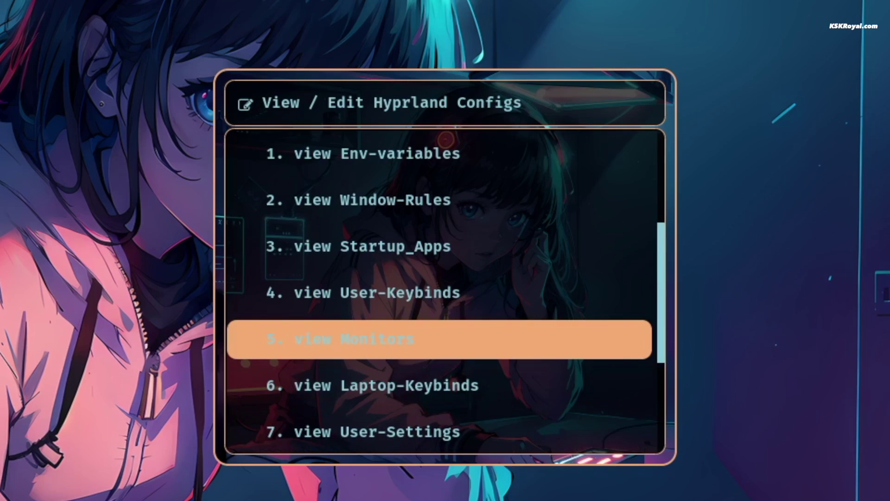
key(Return)
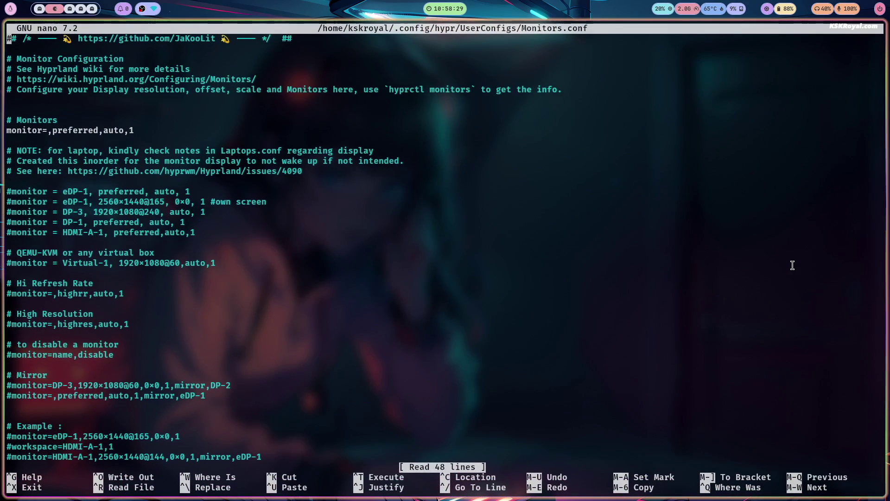
Step: Change the monitor line to monitor=,preferred,auto,auto, save Monitors.conf, and close nano
key(Down)
key(Down)
key(Down)
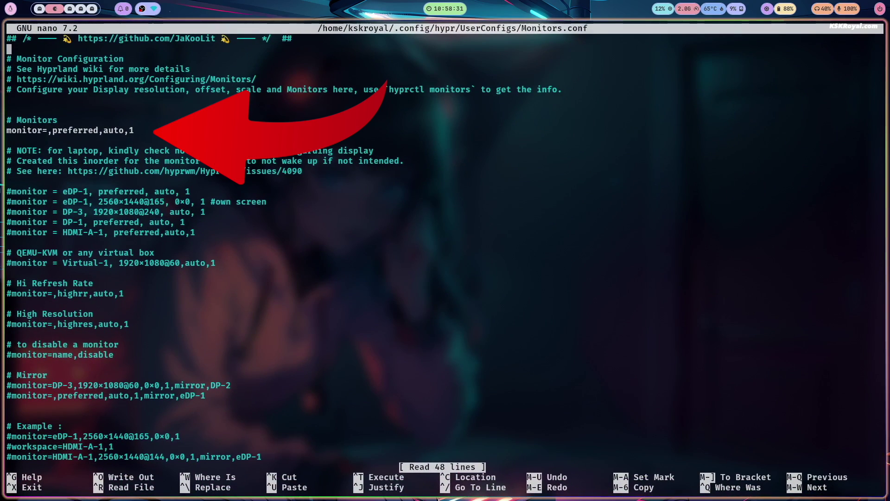
key(Down)
key(Down)
key(Down)
key(Down)
key(Down)
key(Down)
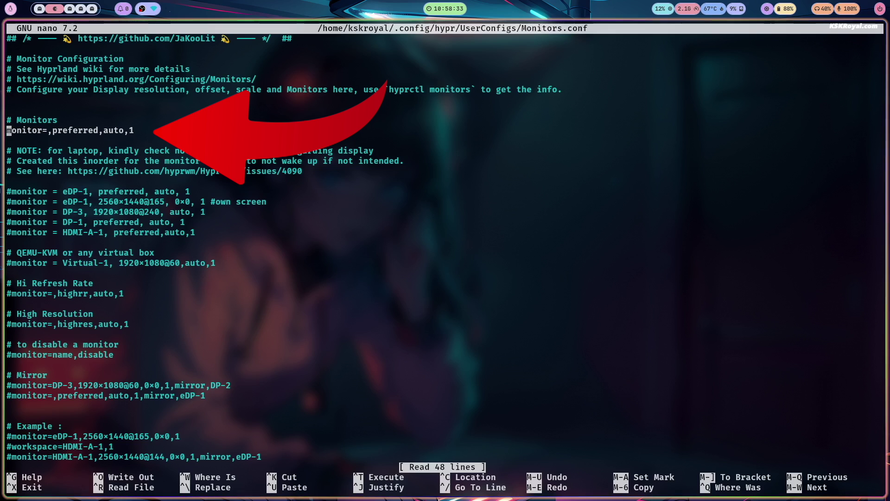
key(End)
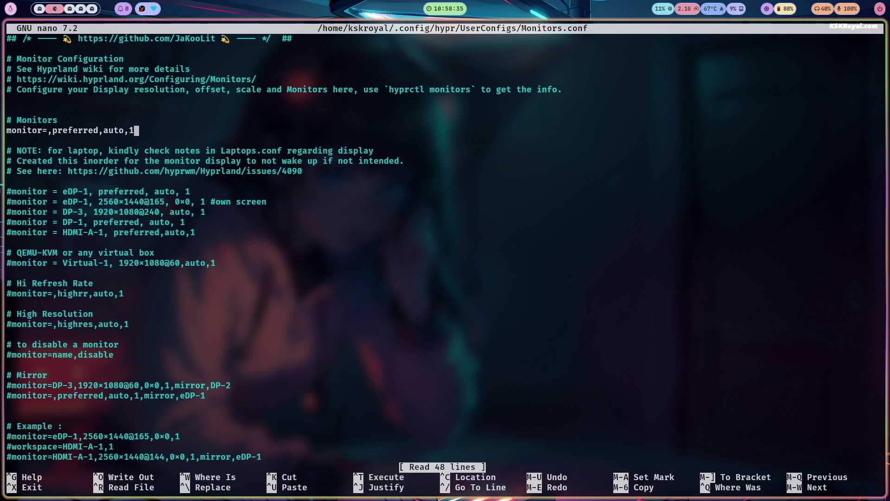
key(BackSpace)
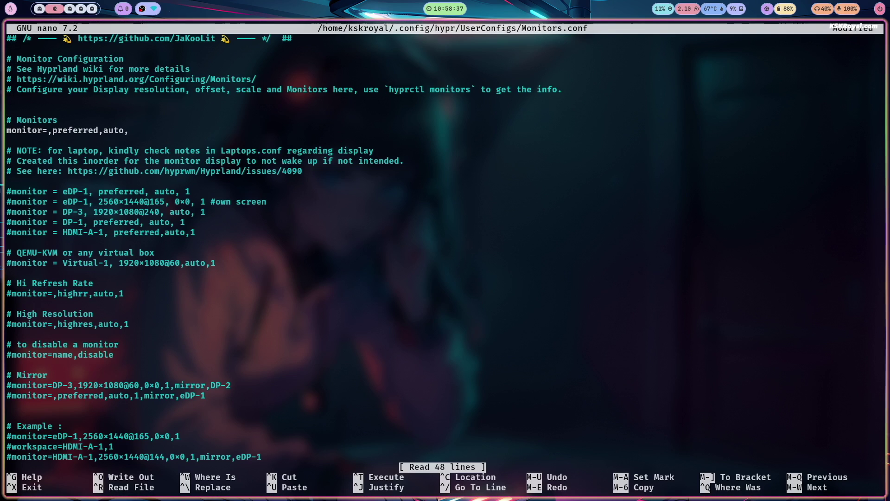
text(auto)
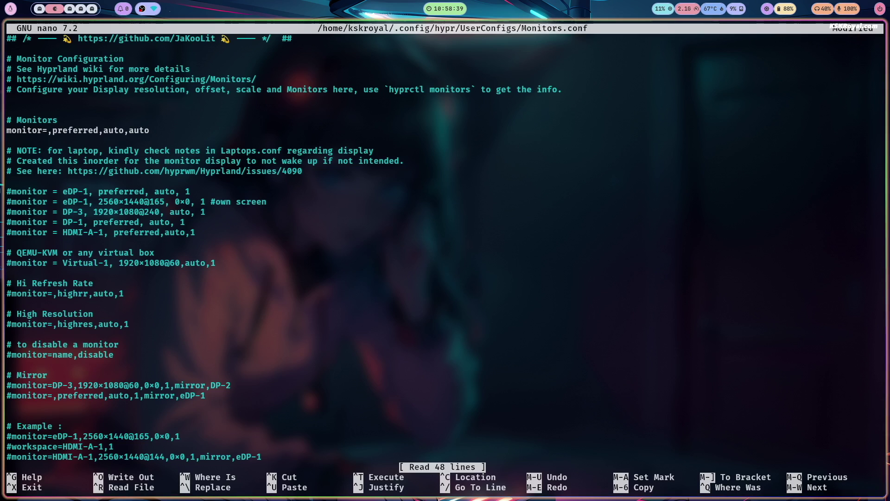
key(ctrl+o)
key(Return)
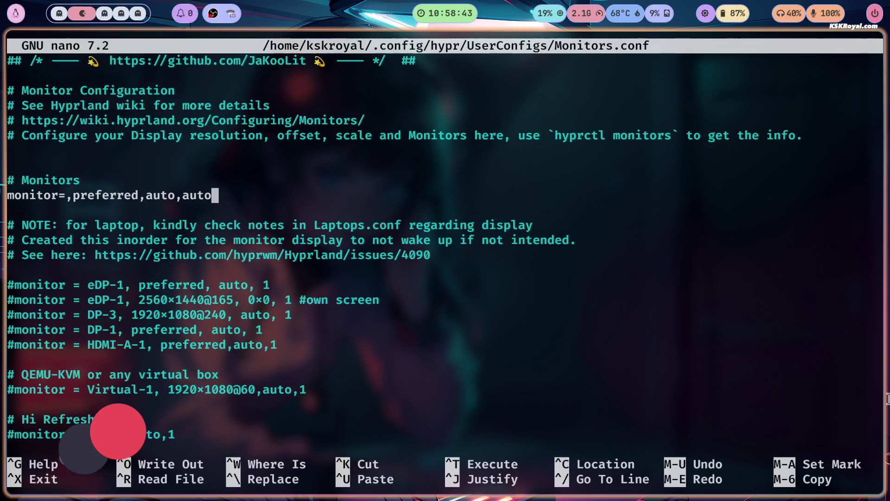
key(super+q)
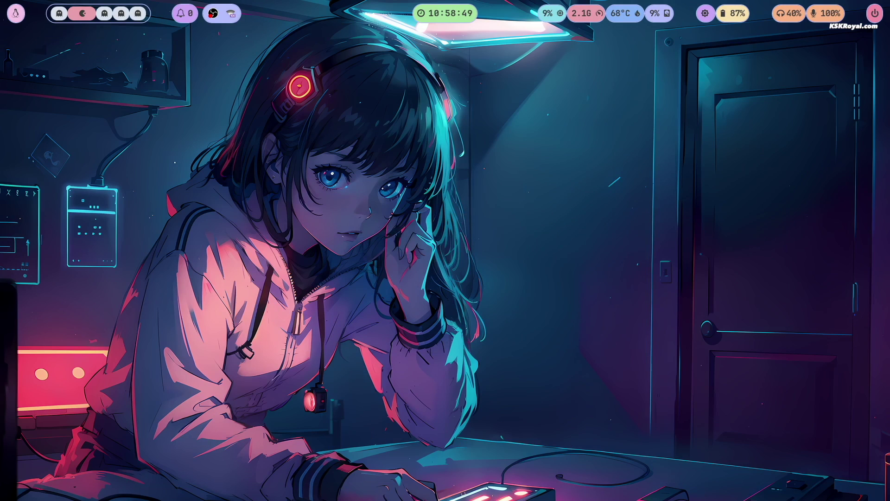
key(super+e)
key(Down)
key(Down)
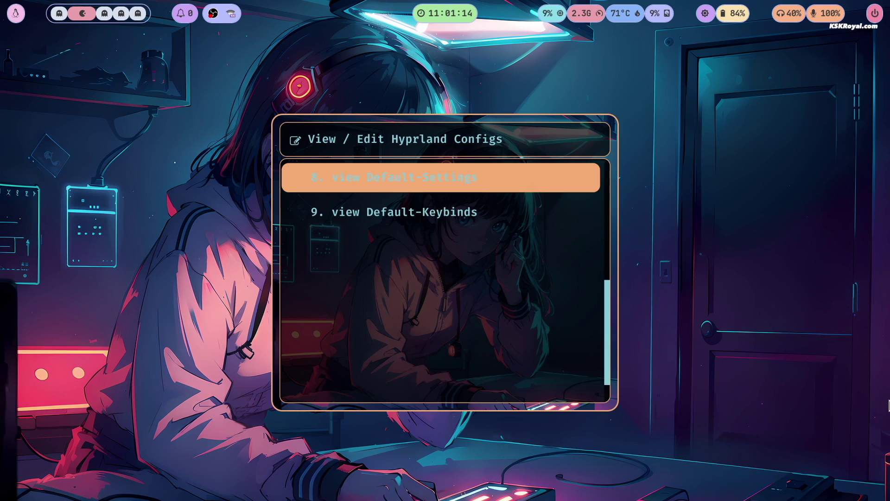
key(Down)
key(Up)
key(Down)
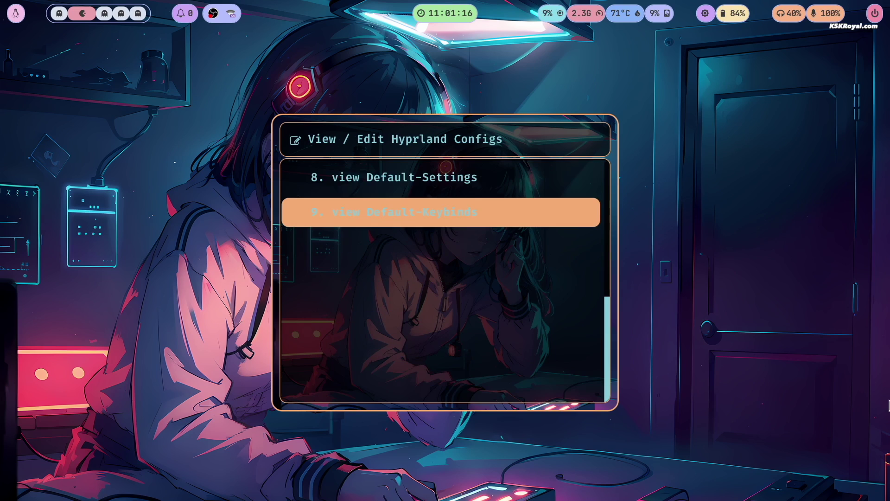
key(Return)
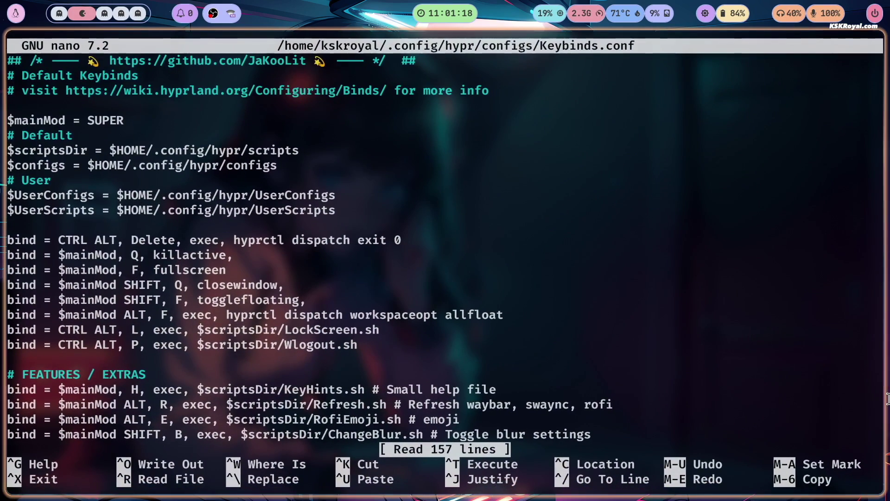
key(Down)
key(Down)
key(Down)
key(Down)
key(Down)
key(Down)
key(Down)
key(Down)
key(Down)
key(Down)
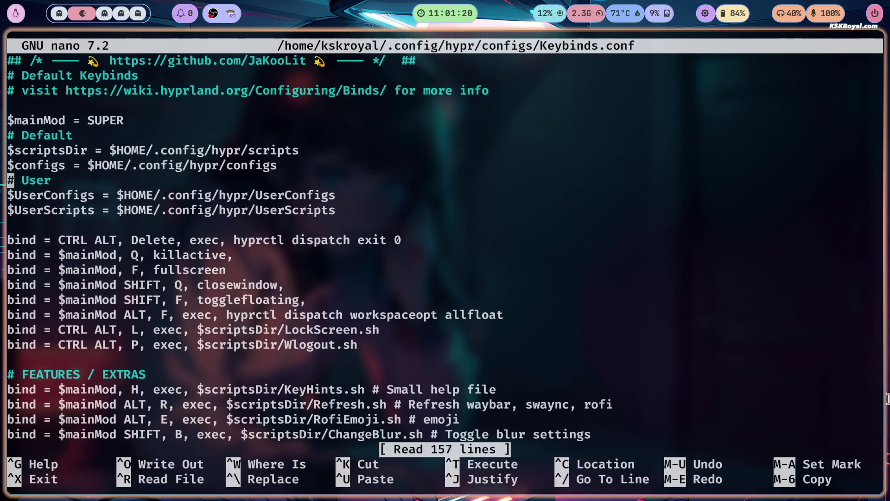
key(Down)
key(Down)
key(Down)
key(Down)
key(Down)
key(Down)
key(Down)
key(Down)
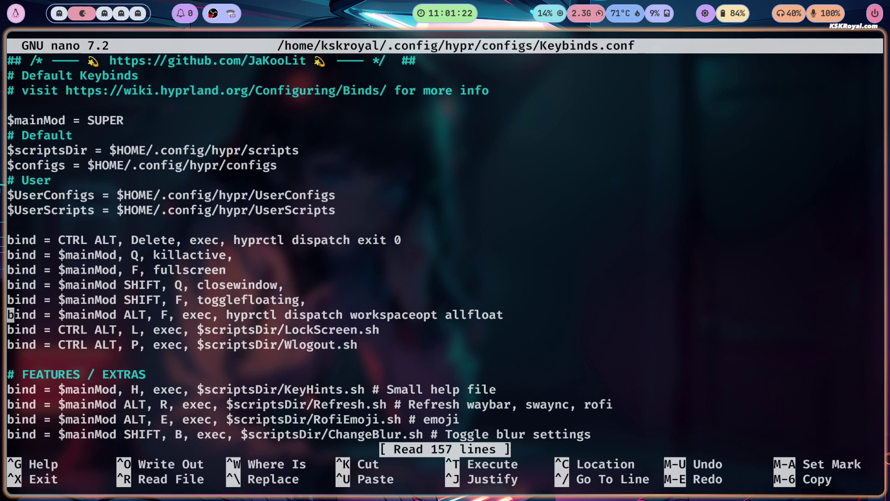
key(Down)
key(Down)
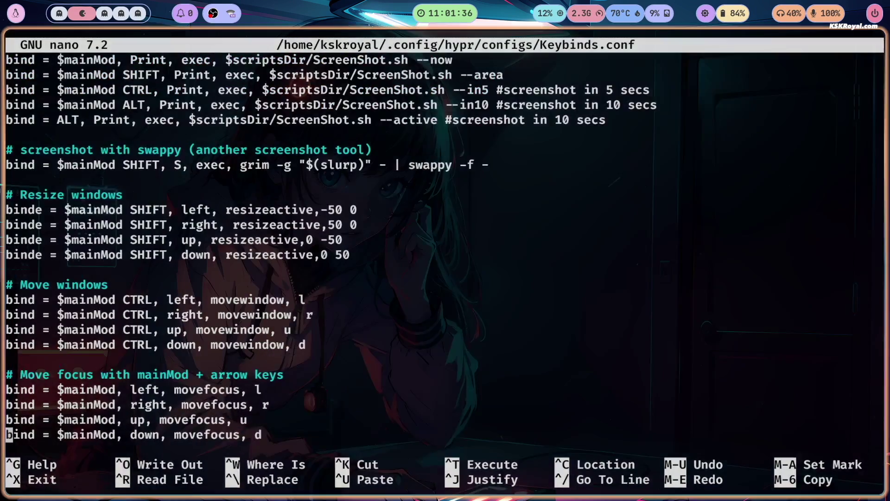
key(ctrl+x)
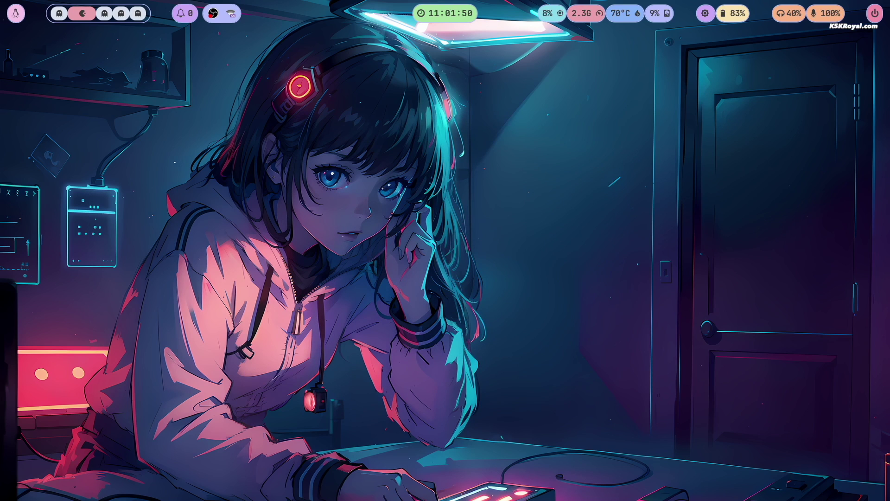
Step: Switch through workspaces 3, 4 and 5 to reach an empty workspace
key(super+3)
key(super+4)
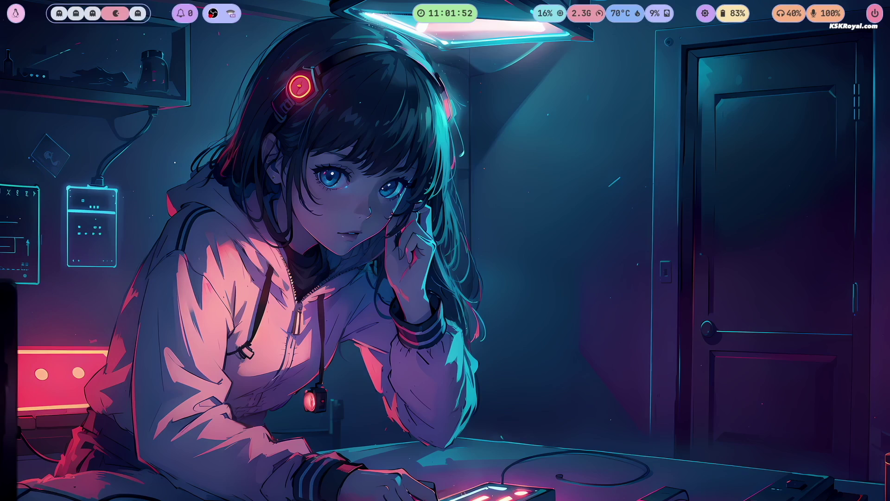
key(super+5)
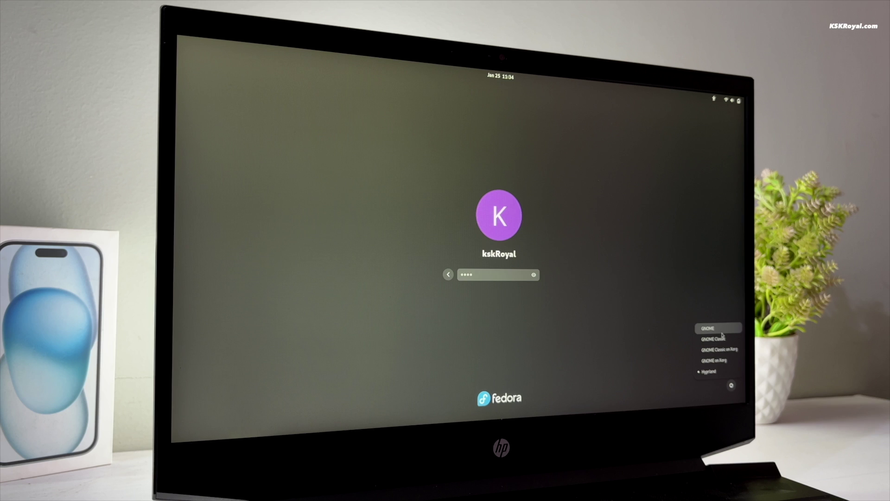
Step: Choose the GNOME session on the login screen and sign in with the account password
click(722, 335)
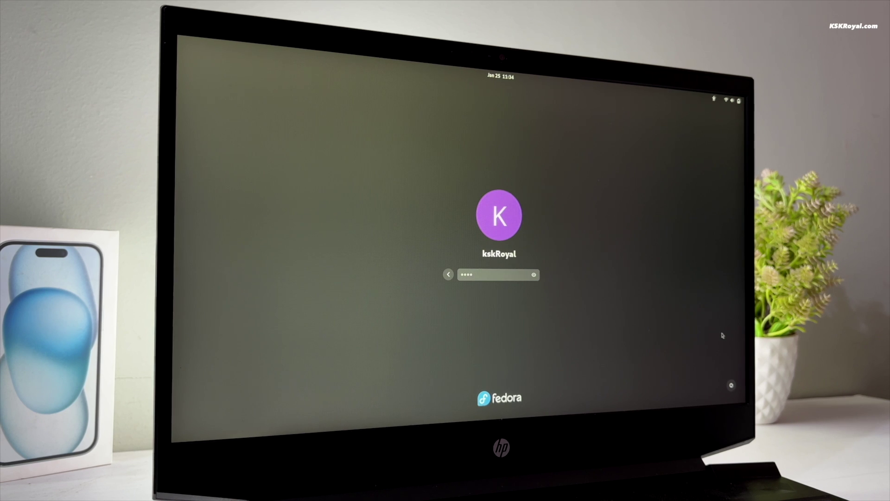
key(Return)
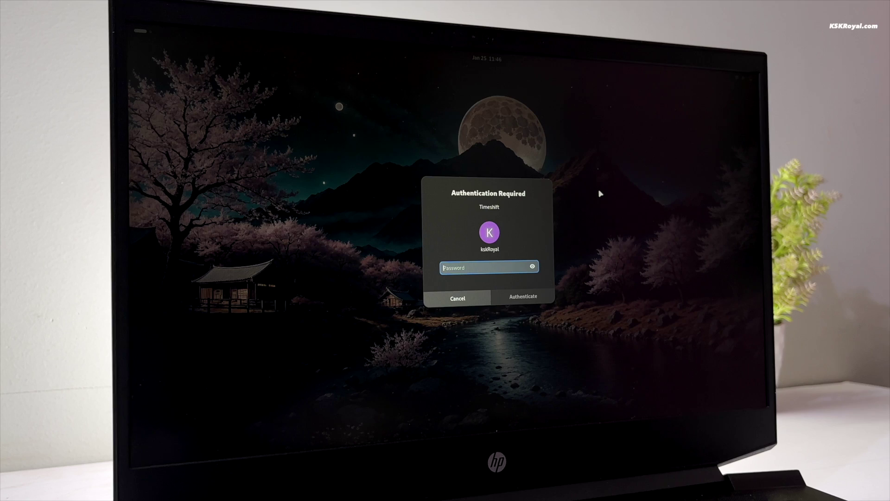
text(••••)
key(Return)
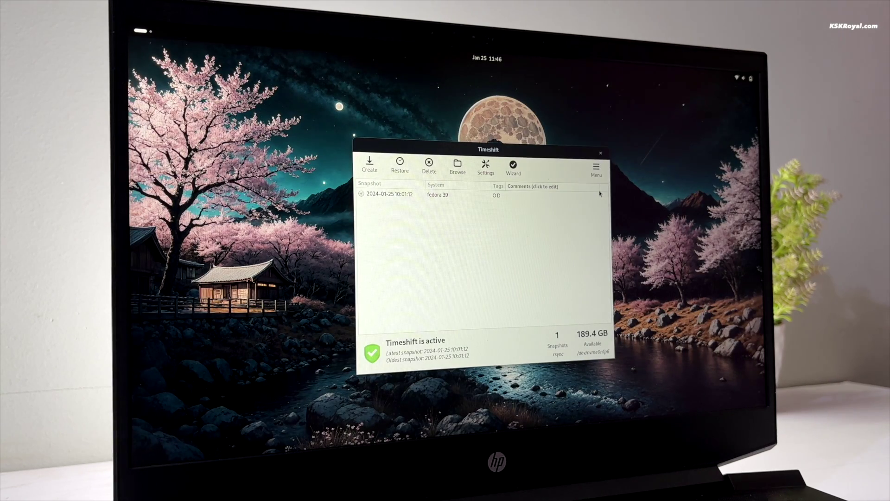
click(378, 196)
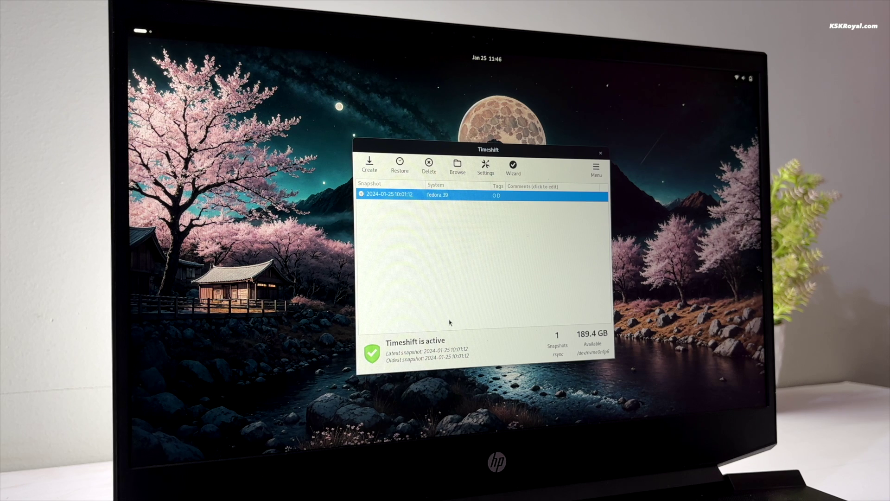
Step: Start restoring that snapshot, accept the target devices, and pass the dry-run file list
click(401, 167)
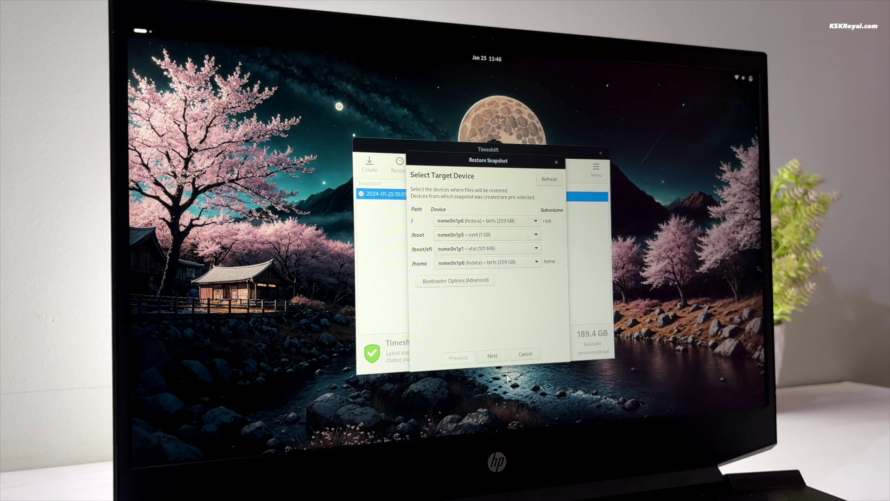
click(493, 356)
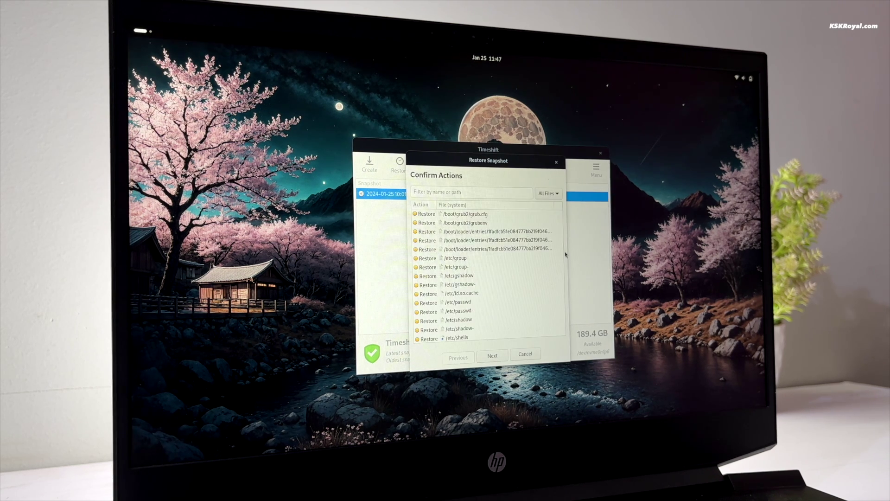
click(494, 357)
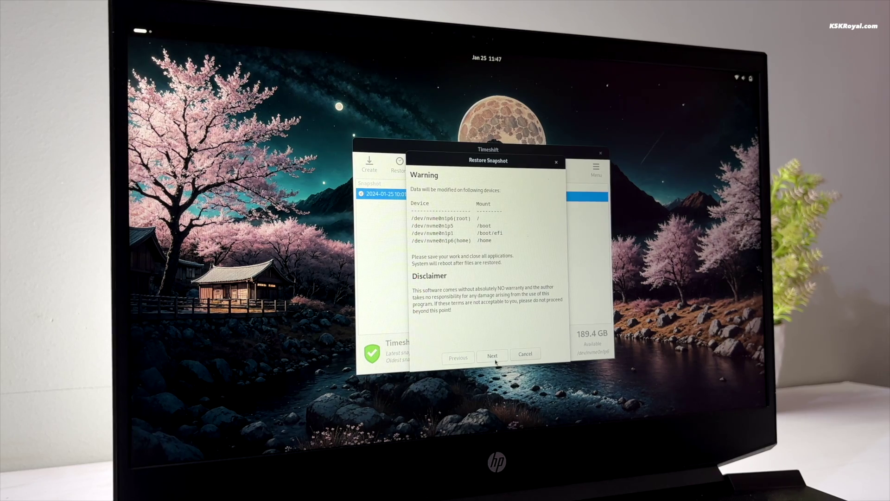